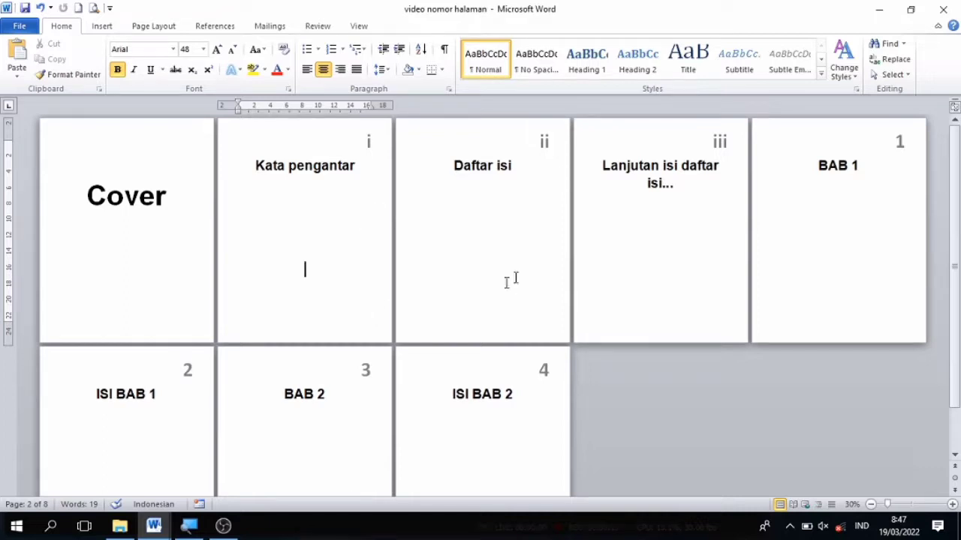
Step: Switch to the document without page numbers and review its pages from the Cover through ISI BAB 2
click(642, 302)
mouse_move(154, 525)
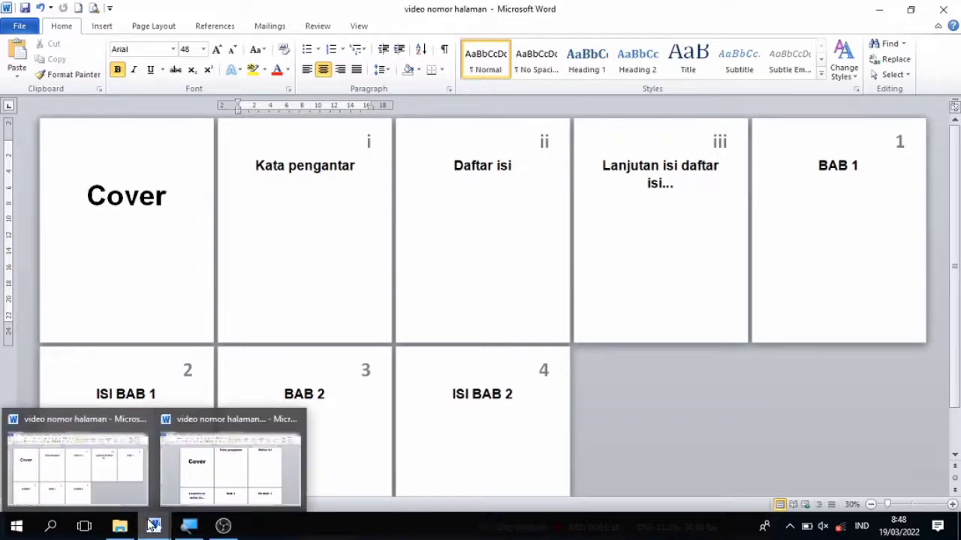
click(208, 478)
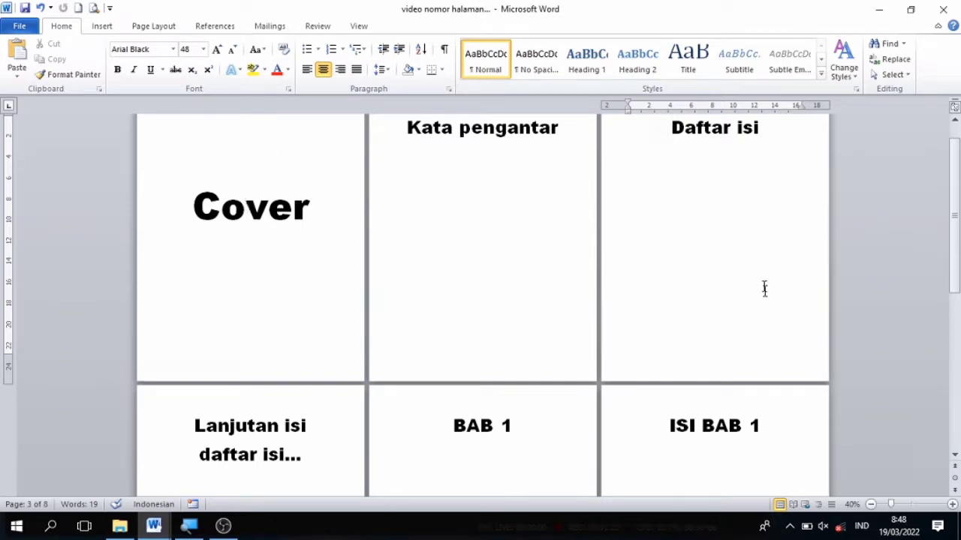
click(958, 362)
click(953, 144)
click(268, 207)
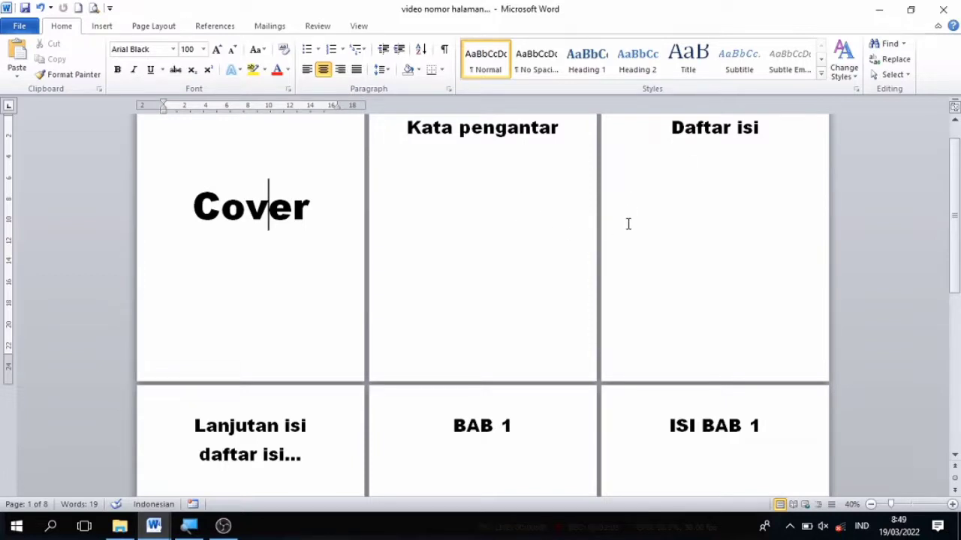
click(495, 426)
click(957, 409)
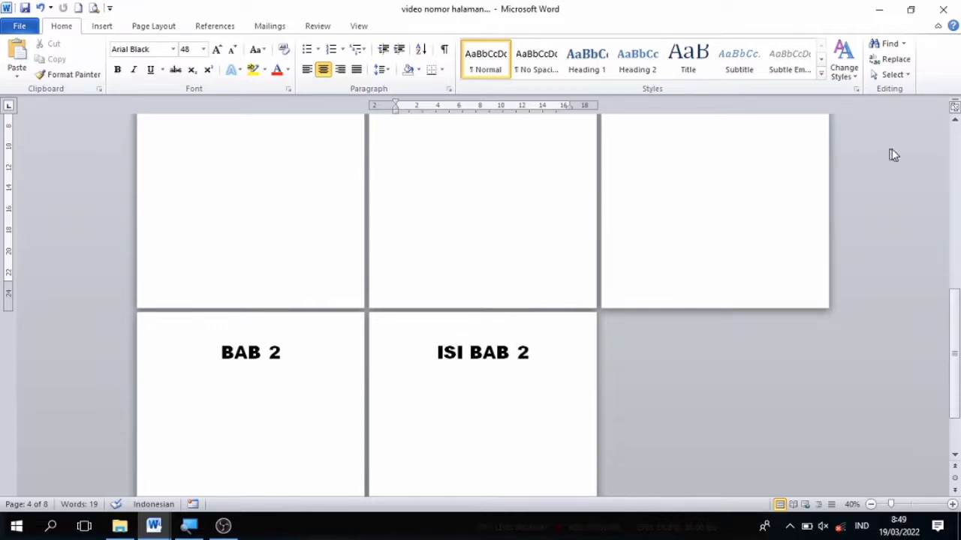
click(957, 163)
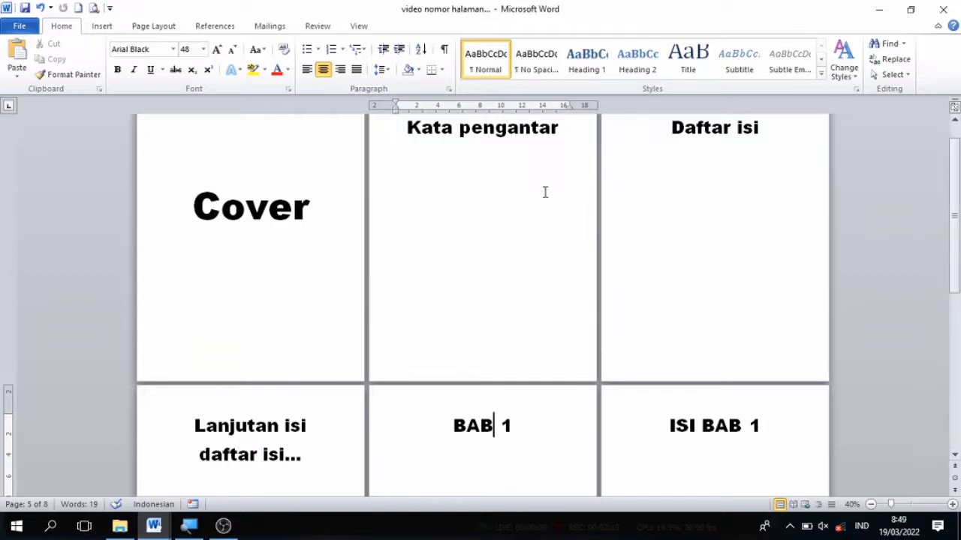
Step: Insert a Next Page section break directly before the "Kata pengantar" heading, following the Cover page
click(952, 505)
click(952, 505)
click(952, 505)
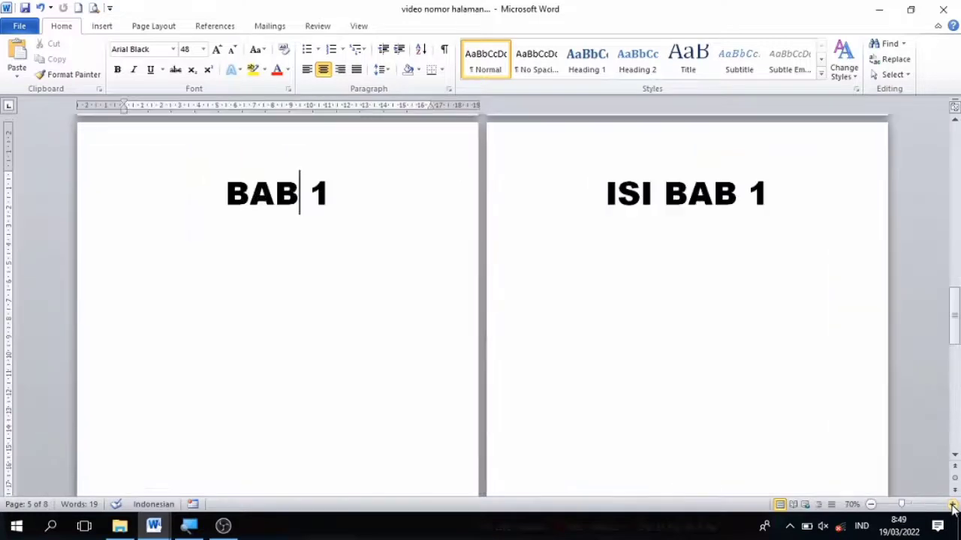
click(952, 505)
click(951, 505)
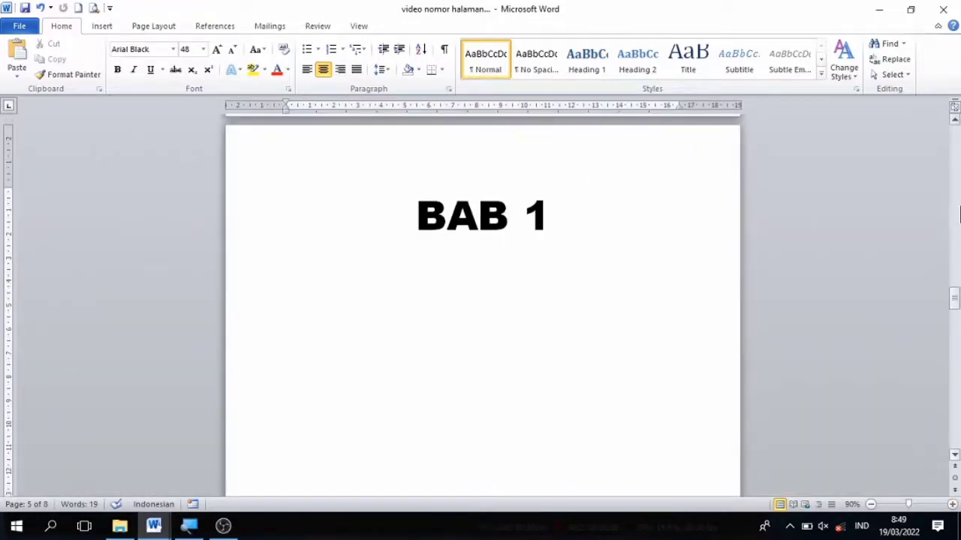
drag(954, 304, 955, 135)
click(484, 217)
key(Down)
key(Down)
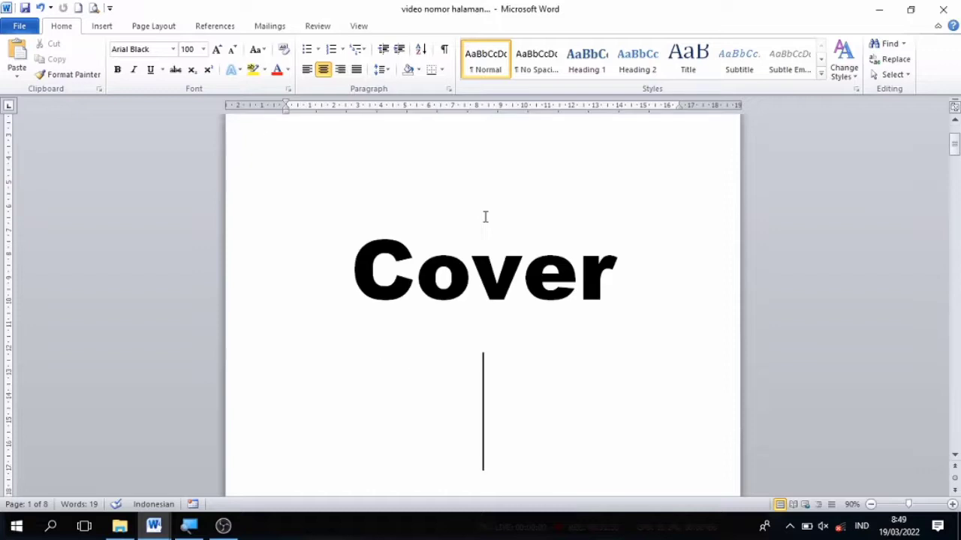
key(Down)
key(Down)
key(Down)
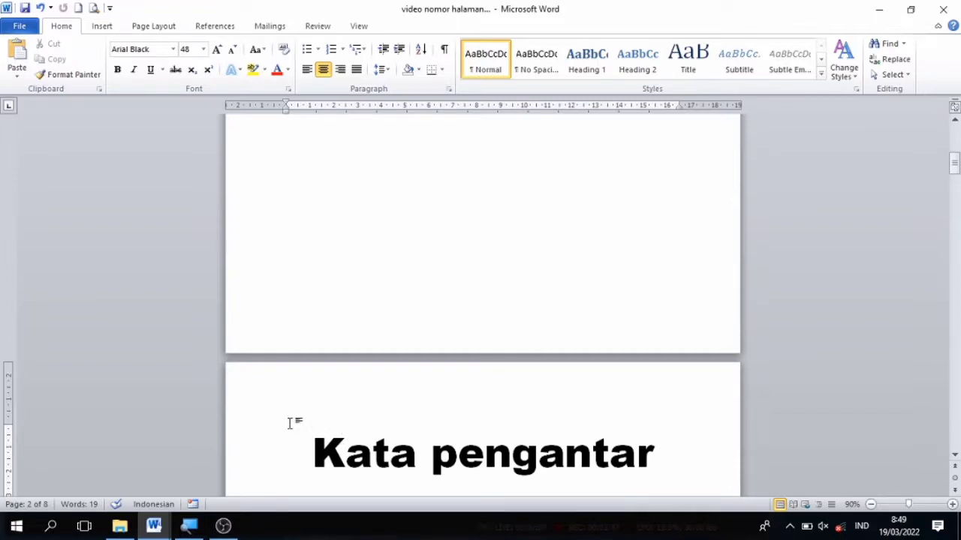
scroll(240, 315, down, 3)
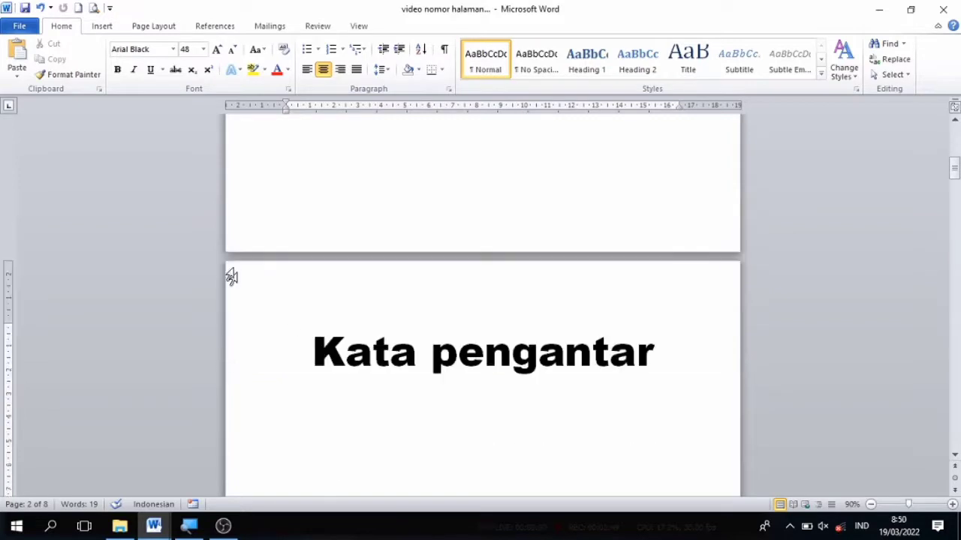
click(154, 27)
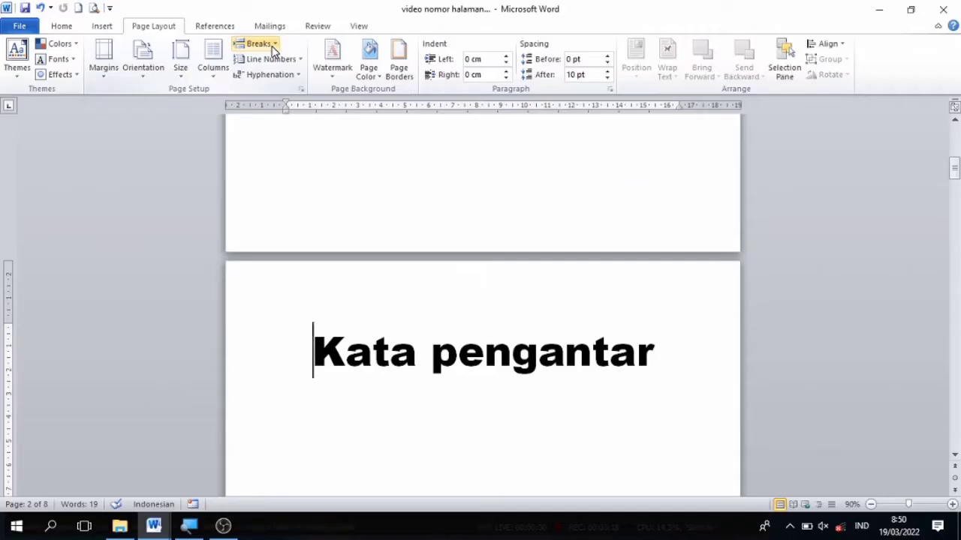
click(273, 50)
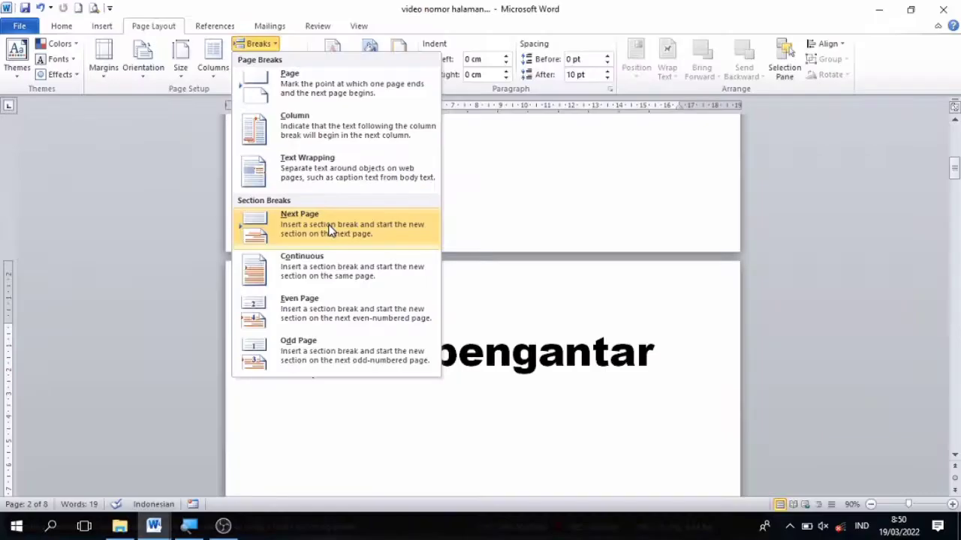
click(329, 230)
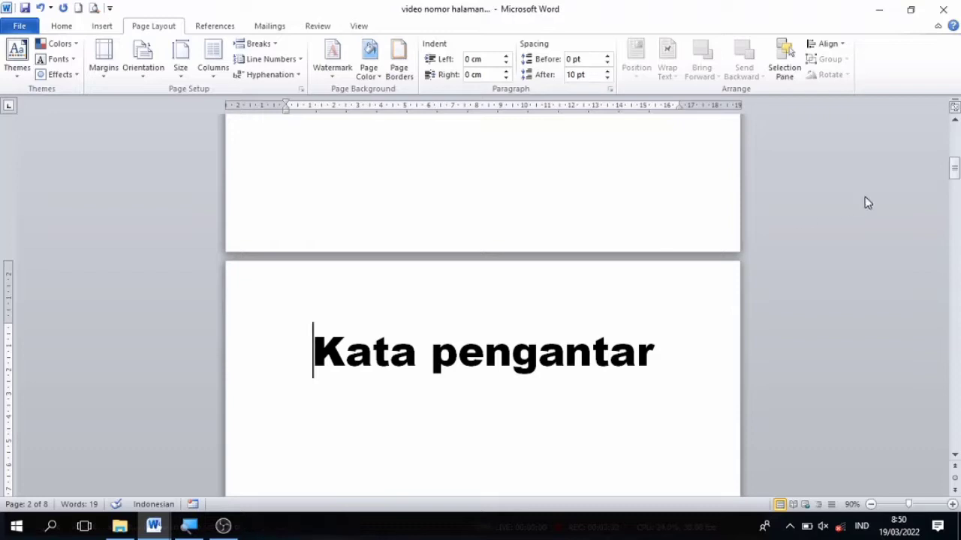
Step: Inspect the header and footer section labels on the Cover, Kata pengantar and BAB 1 pages, returning to the body text
drag(955, 170, 955, 136)
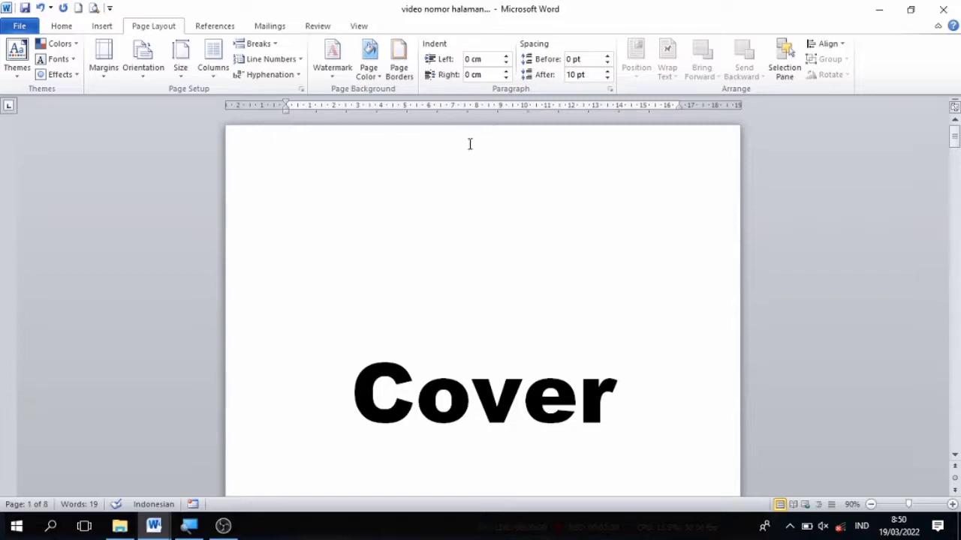
double_click(433, 144)
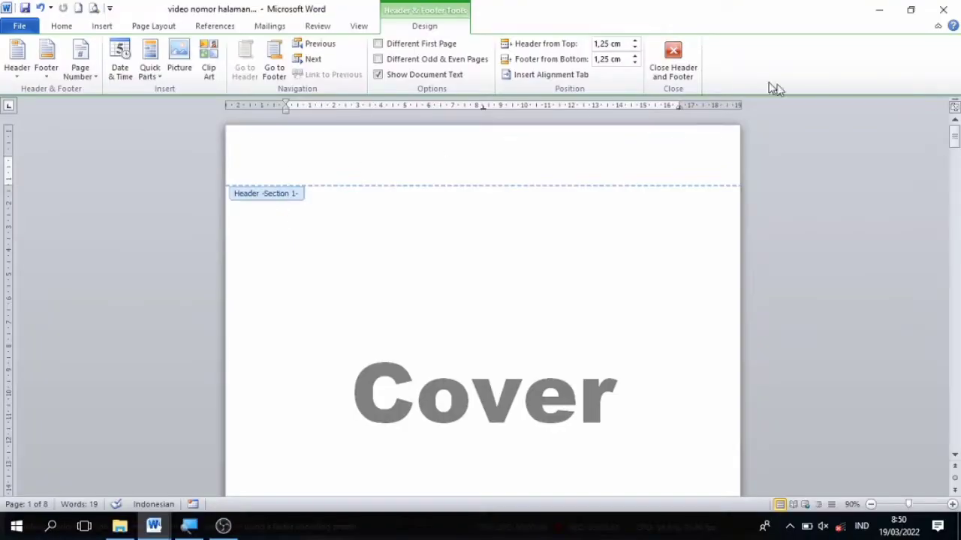
drag(955, 139, 956, 173)
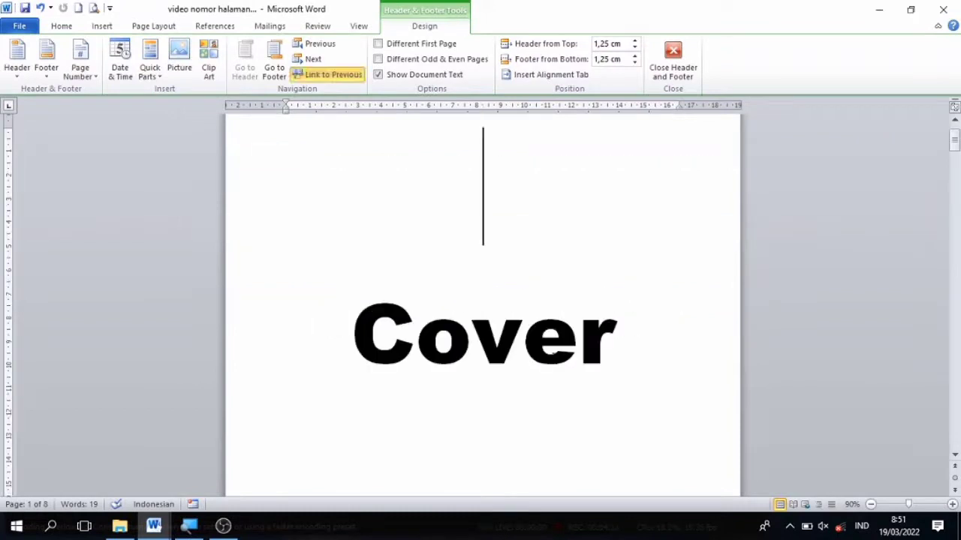
double_click(728, 229)
drag(954, 148, 956, 290)
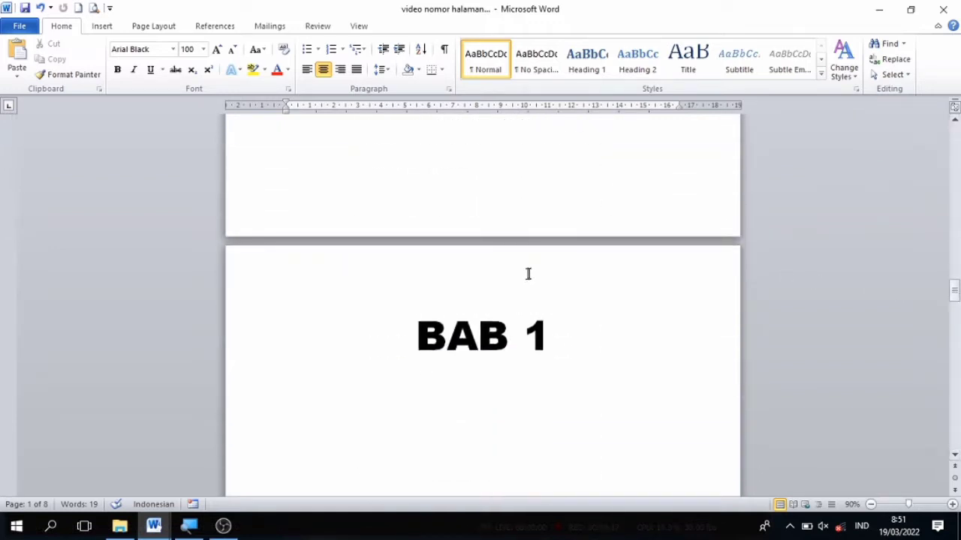
double_click(418, 269)
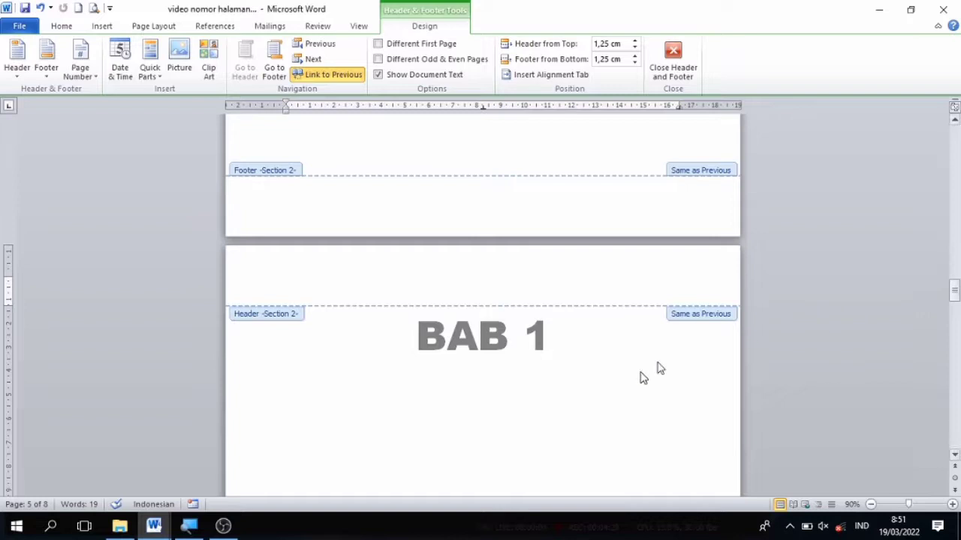
double_click(615, 387)
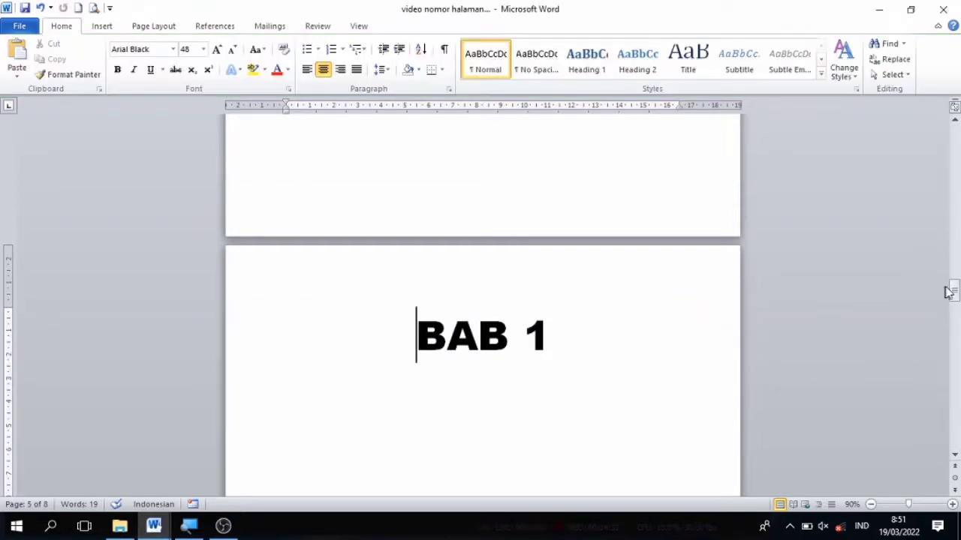
Step: Insert a Next Page section break directly before the "BAB 1" heading
mouse_move(954, 291)
mouse_down()
mouse_move(956, 203)
mouse_move(951, 290)
mouse_up()
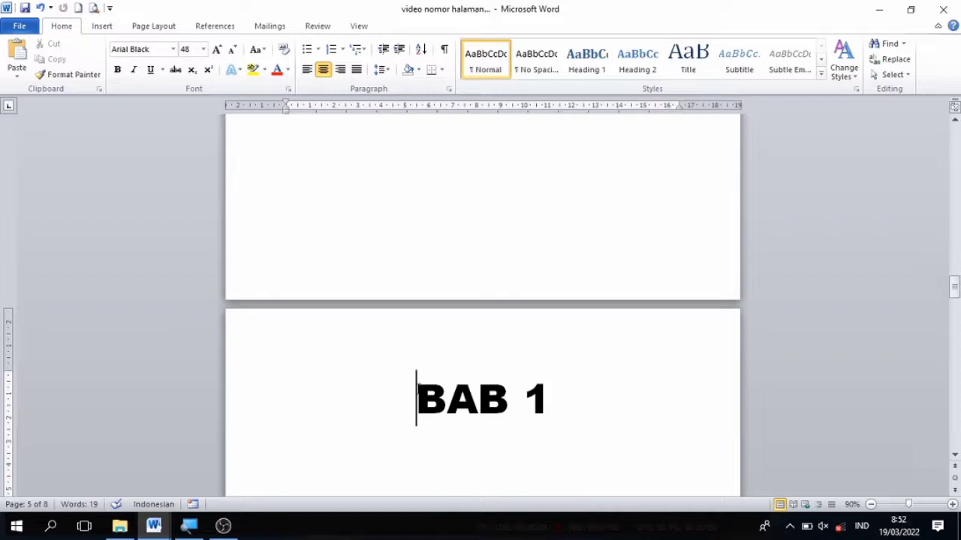
click(172, 26)
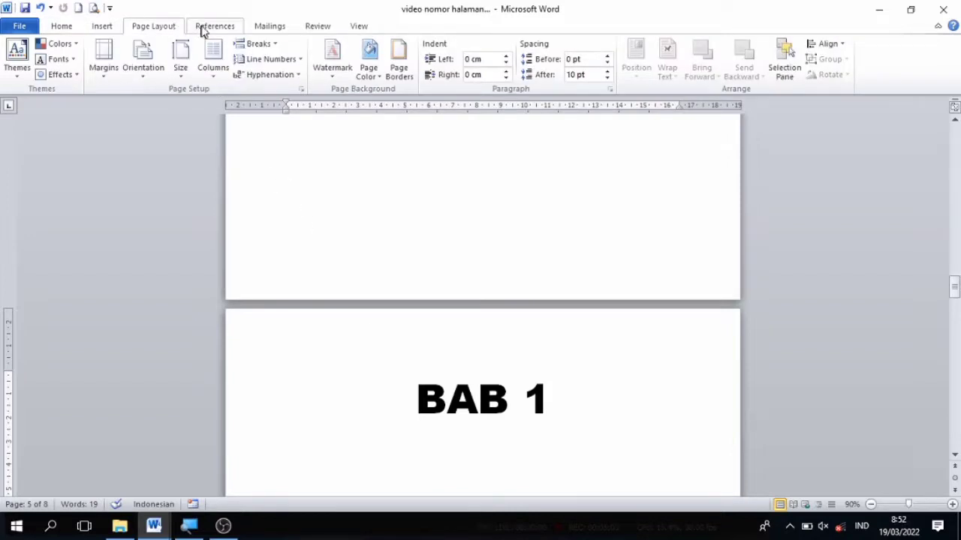
click(270, 46)
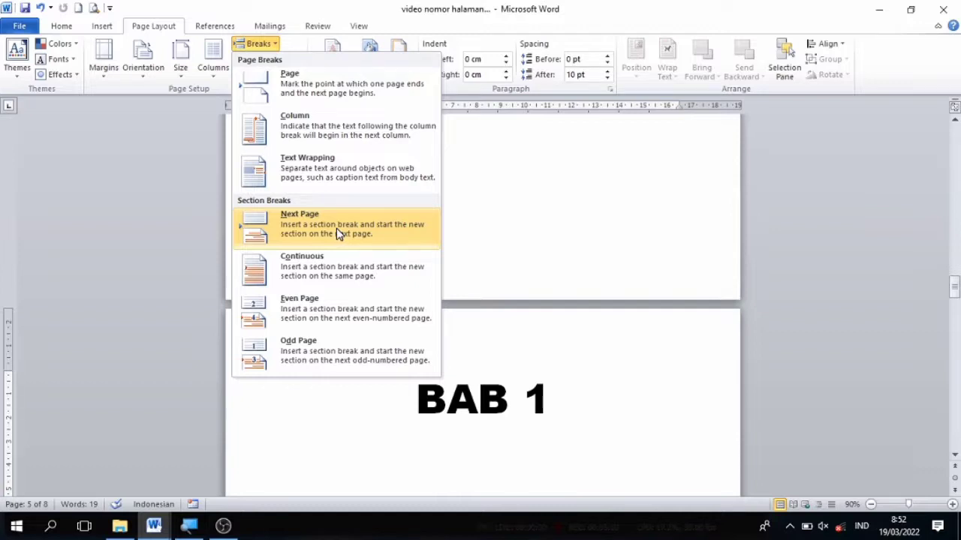
click(336, 228)
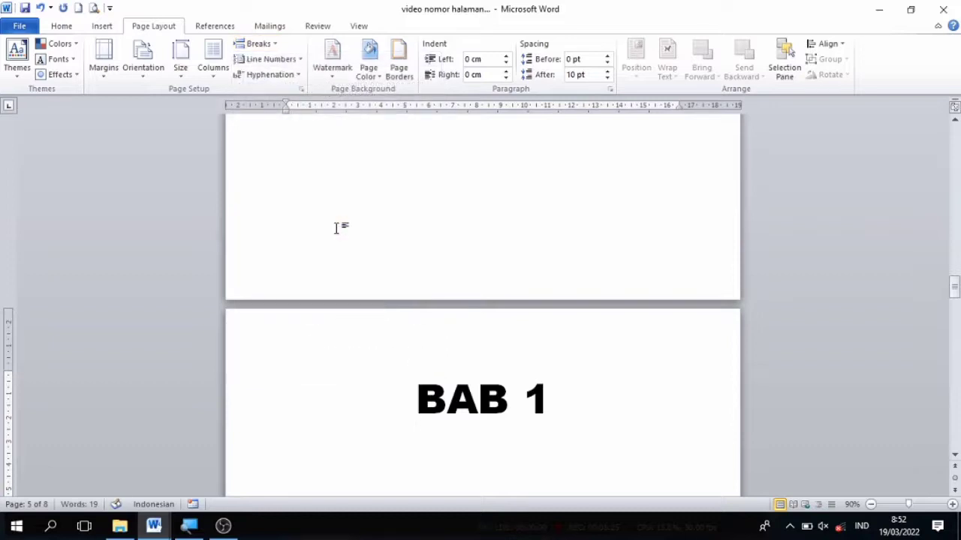
Step: Unlink both the header and the footer of section 2, on the Kata pengantar page, from the previous section
double_click(439, 328)
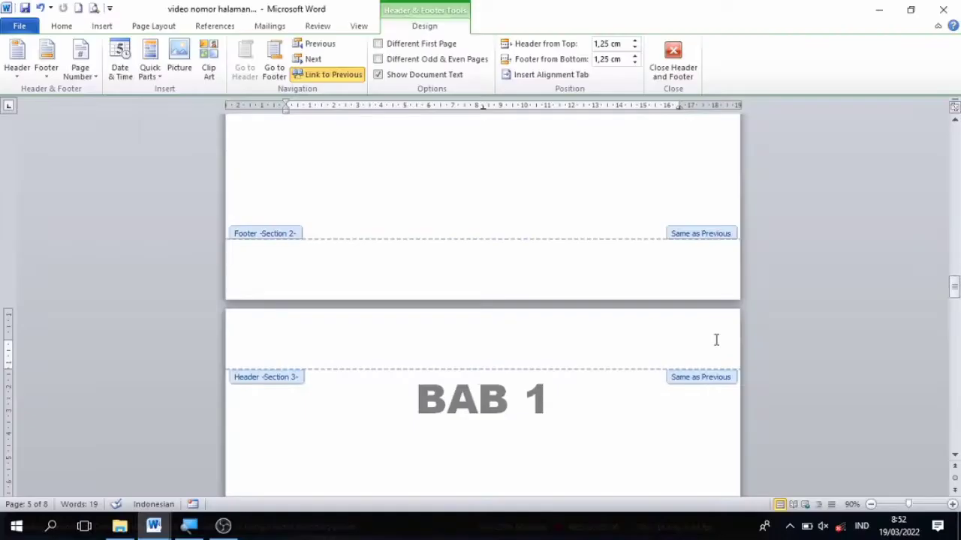
drag(955, 289, 957, 175)
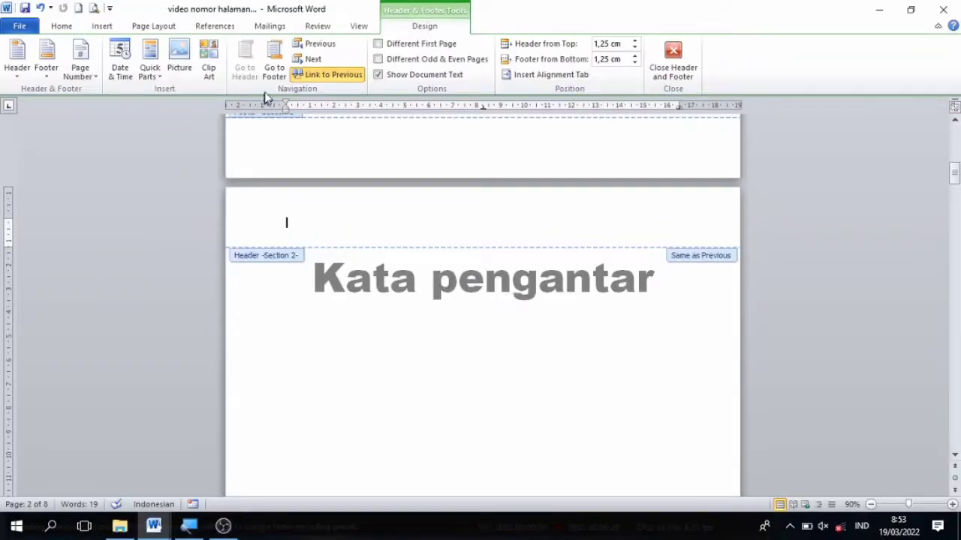
click(275, 66)
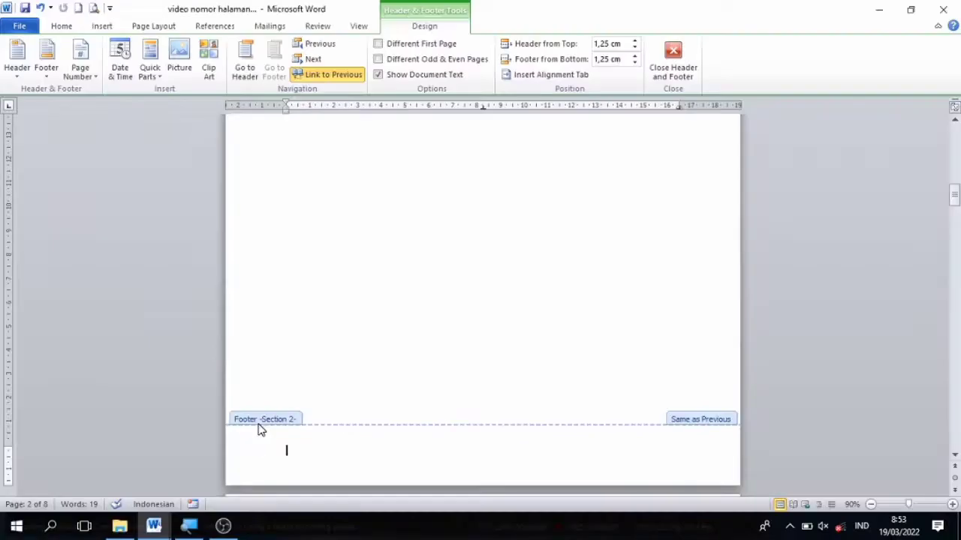
click(246, 69)
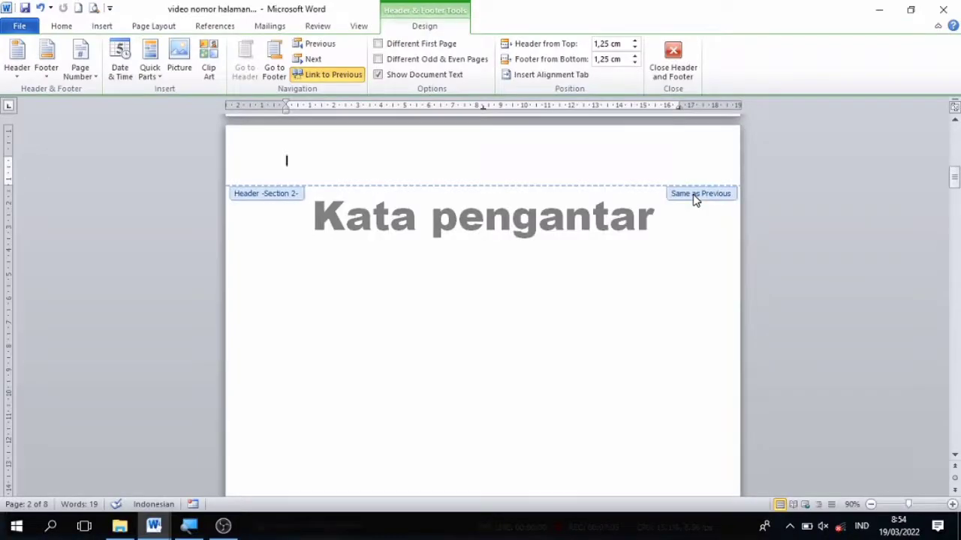
click(319, 77)
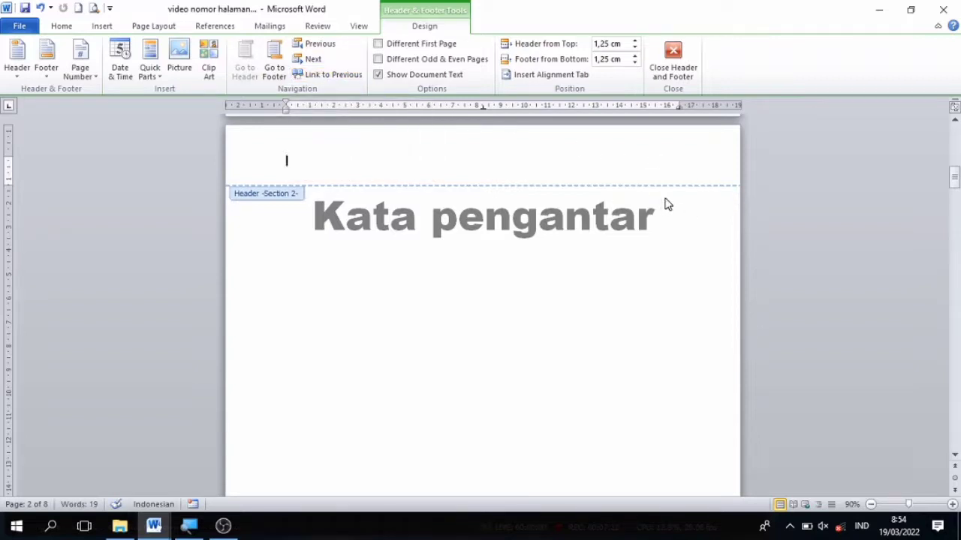
click(275, 62)
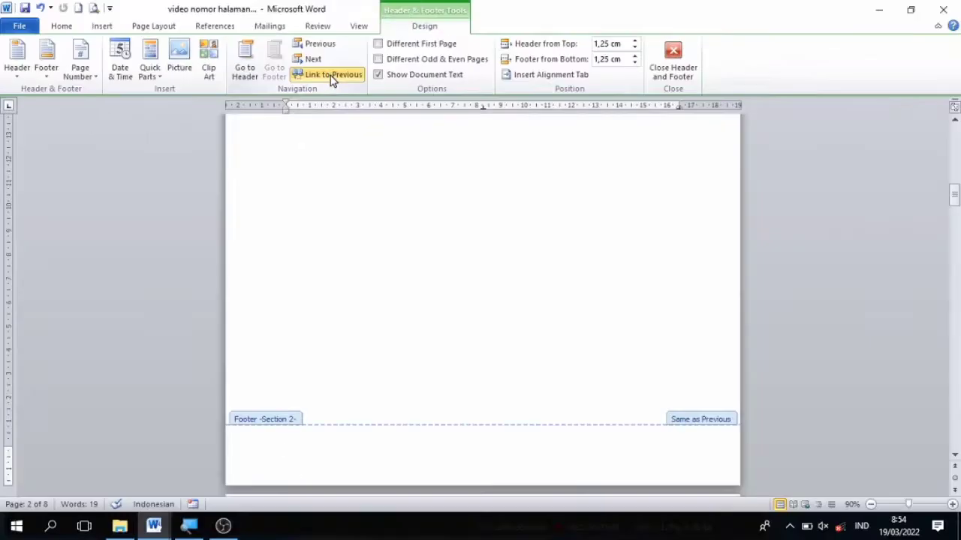
click(333, 75)
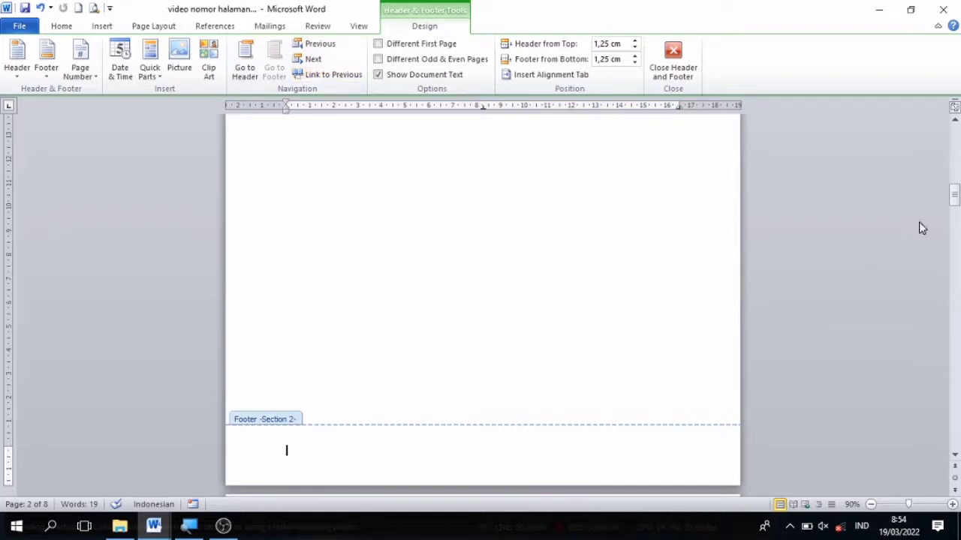
Step: Unlink both the header and the footer of section 3, on the BAB 1 page, from the previous section
drag(954, 201, 950, 305)
click(473, 177)
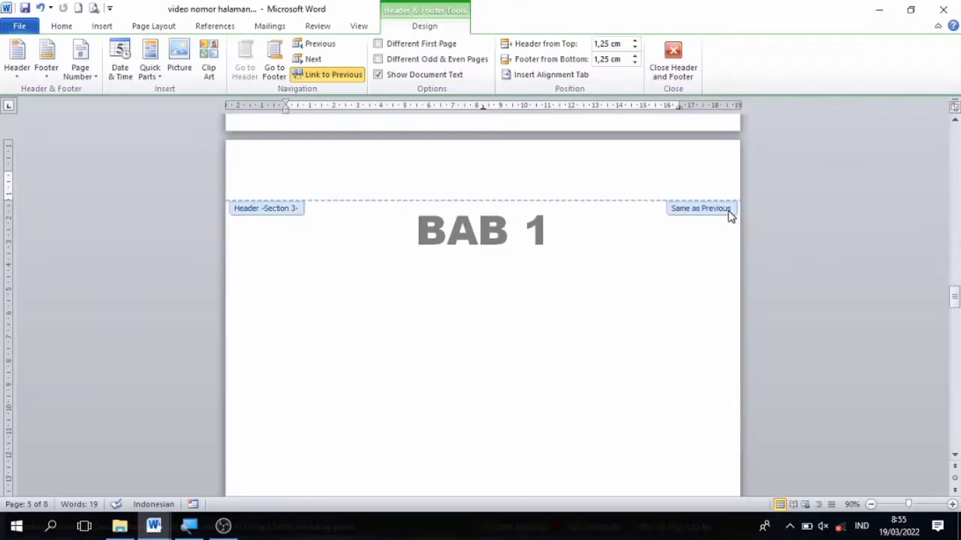
click(326, 81)
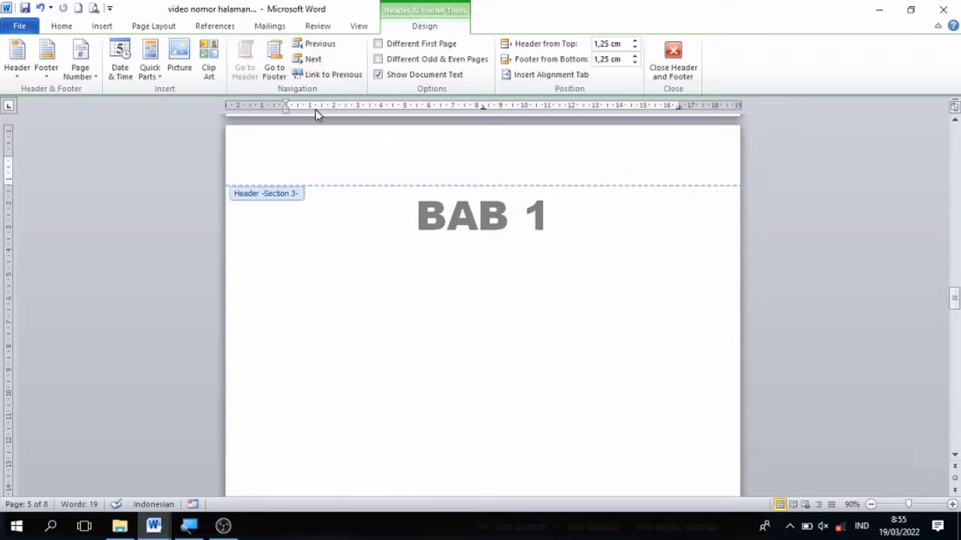
click(276, 69)
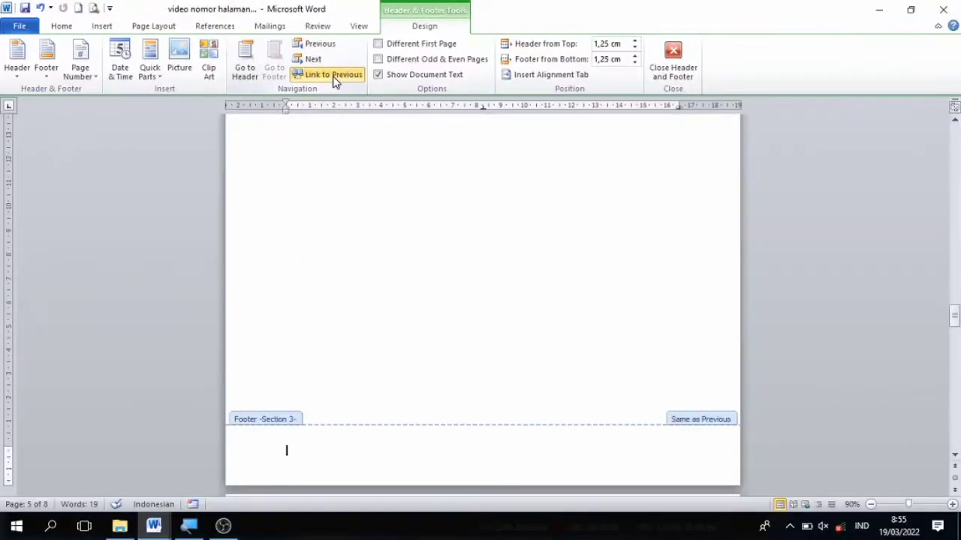
click(334, 76)
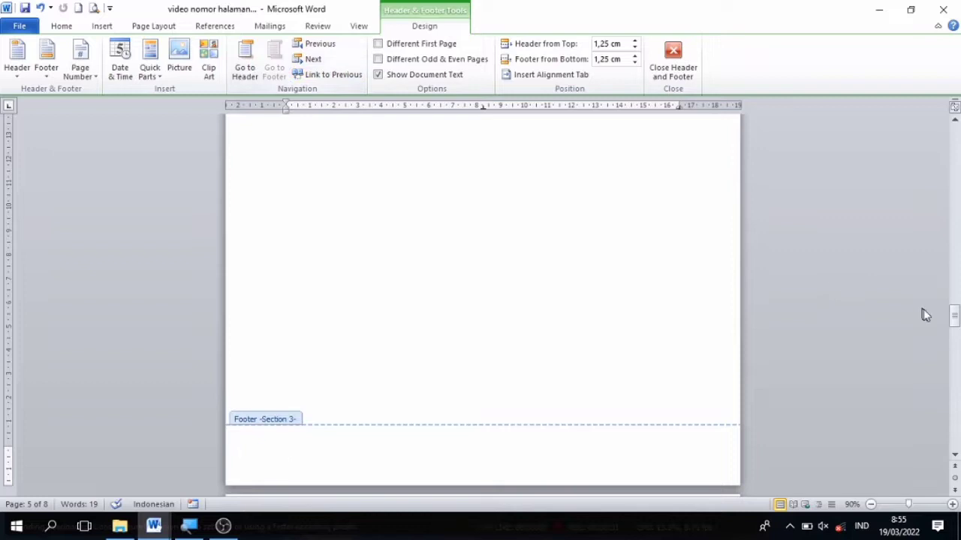
drag(955, 323, 956, 141)
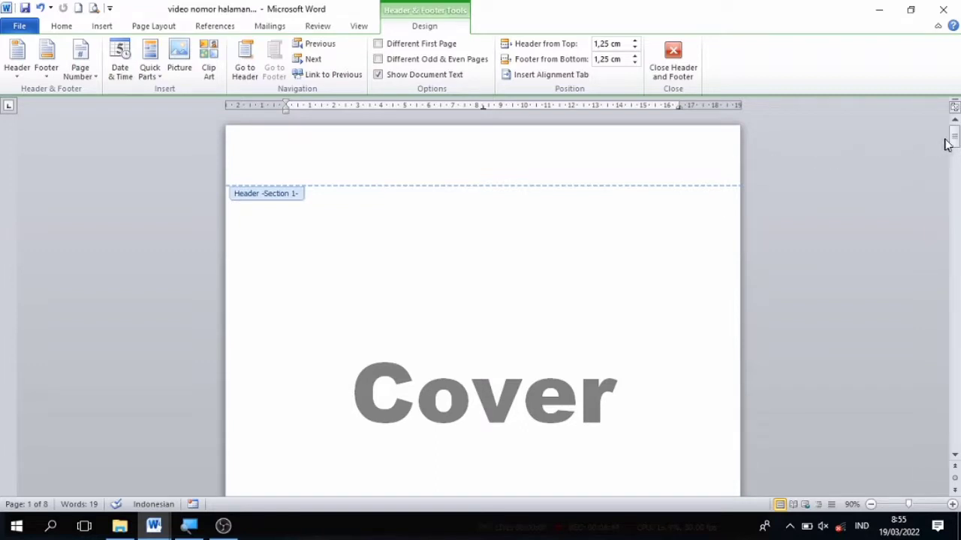
Step: Insert a Plain Number 3 page number at the top of the page in the section 2 header, on the Kata pengantar page
drag(956, 143, 955, 175)
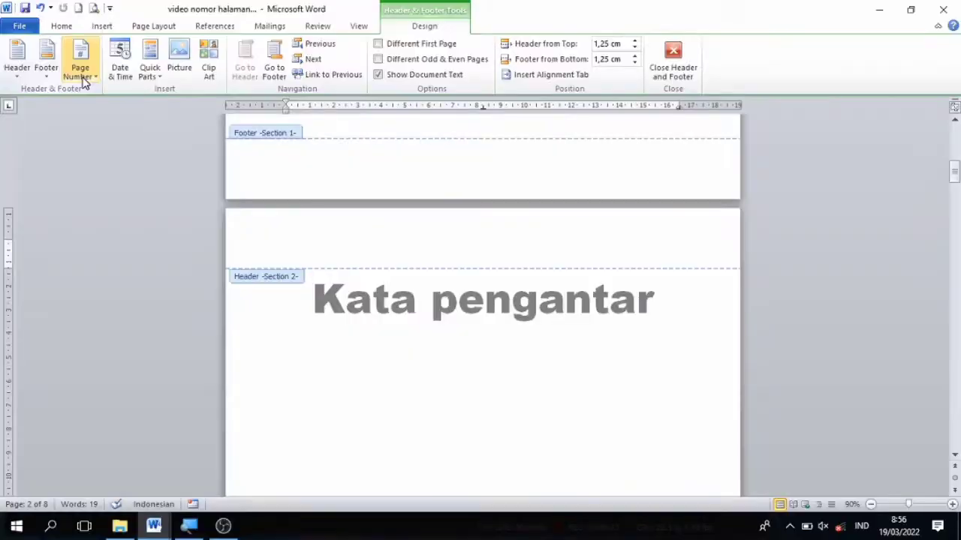
click(84, 83)
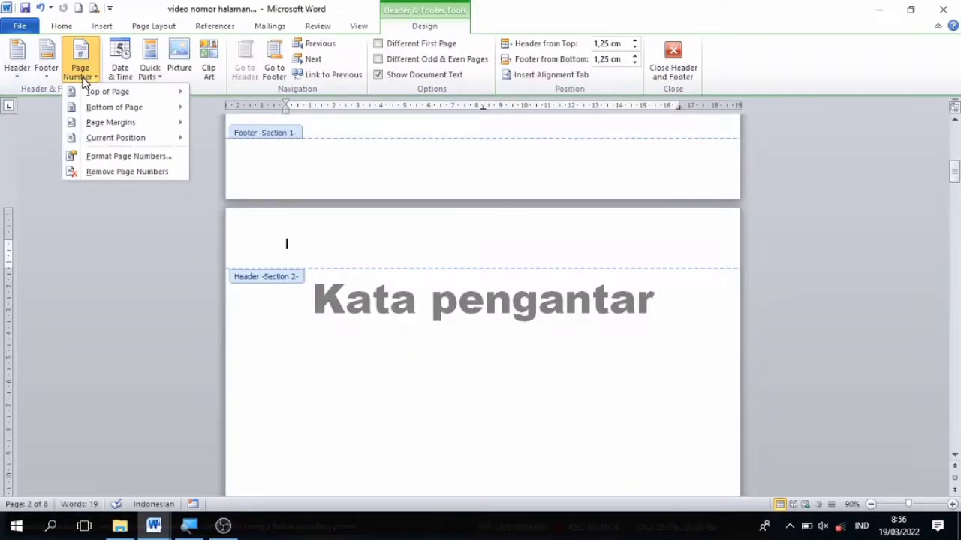
mouse_move(126, 91)
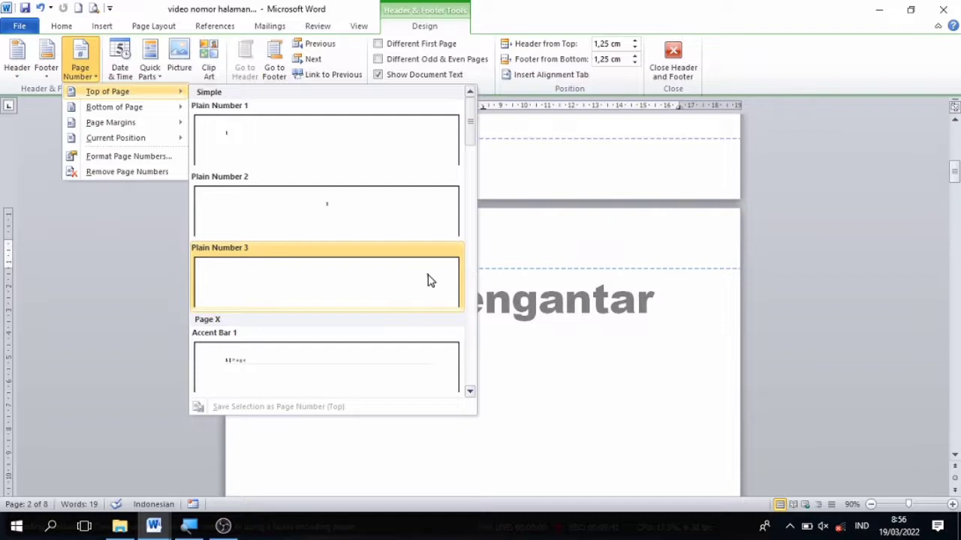
click(427, 280)
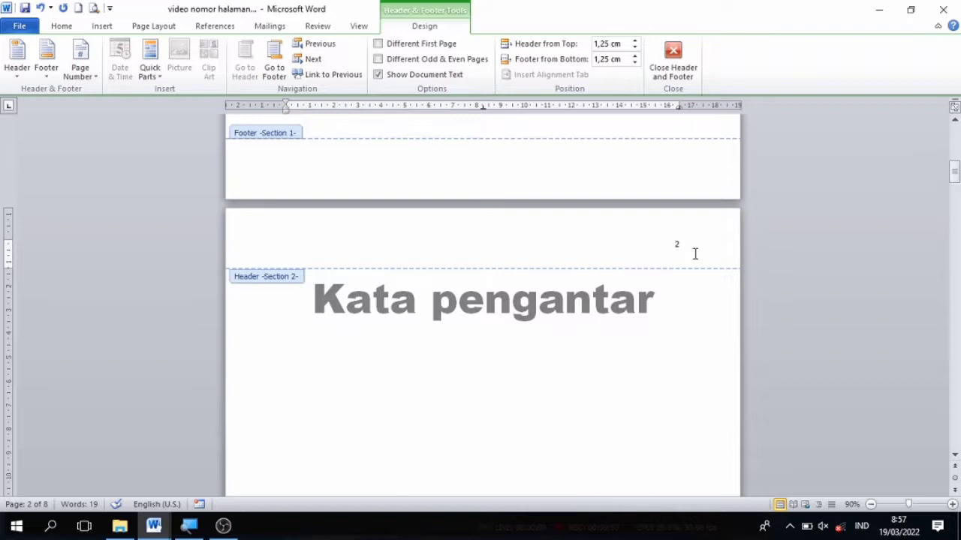
Step: Format the section 2 page numbers as i, ii, iii and start the numbering at i
drag(688, 244, 644, 244)
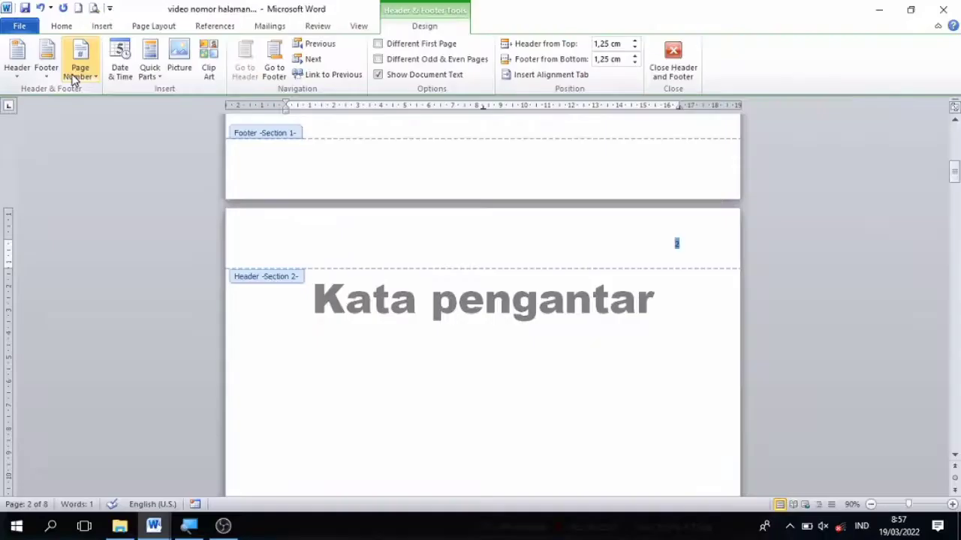
click(72, 85)
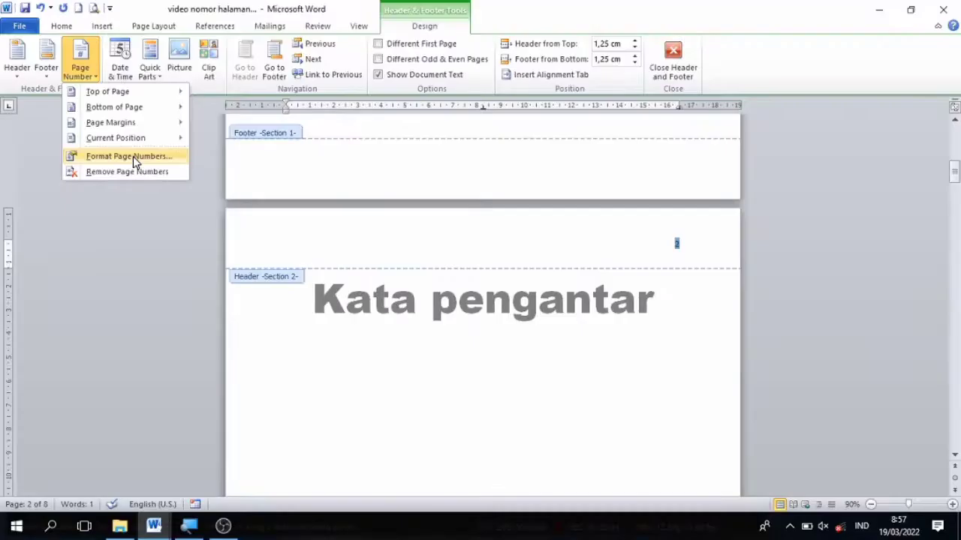
click(133, 157)
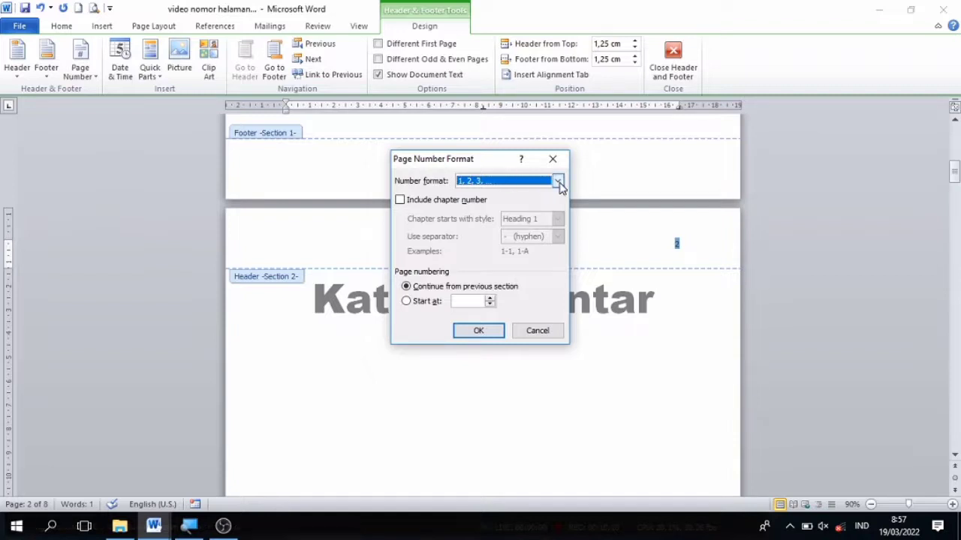
click(558, 181)
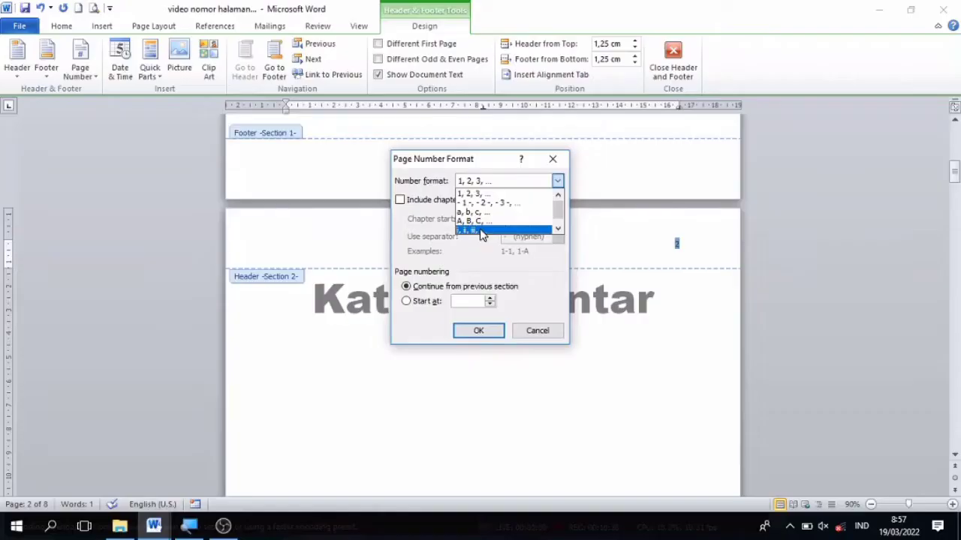
click(480, 230)
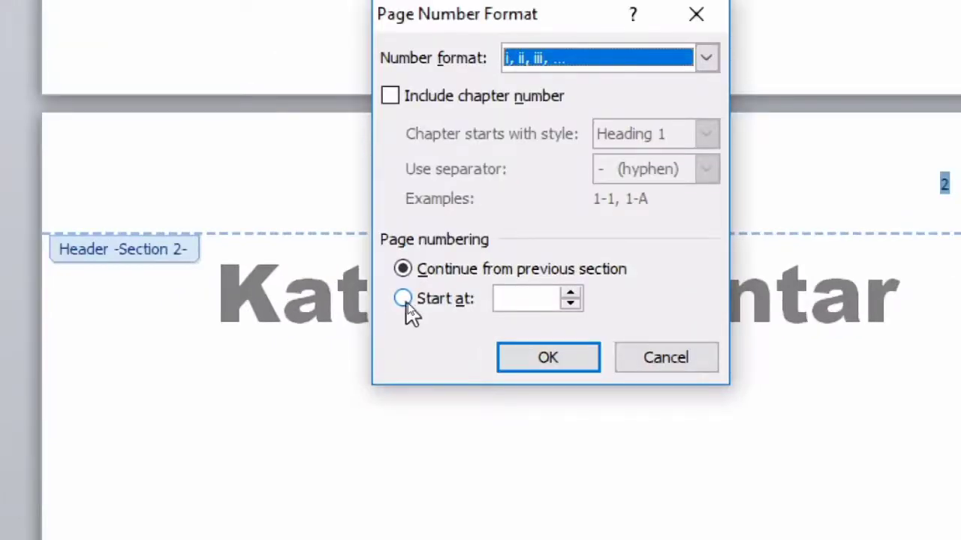
click(403, 300)
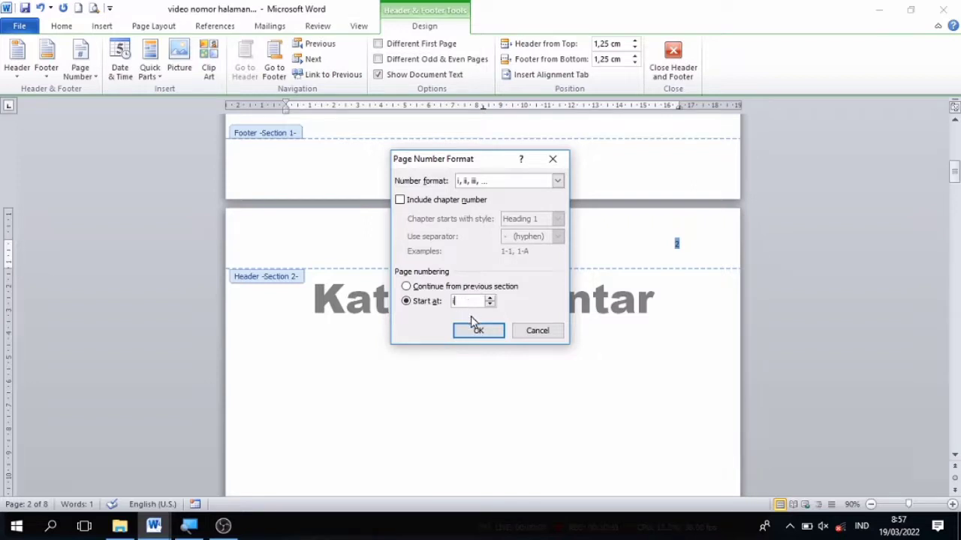
click(480, 332)
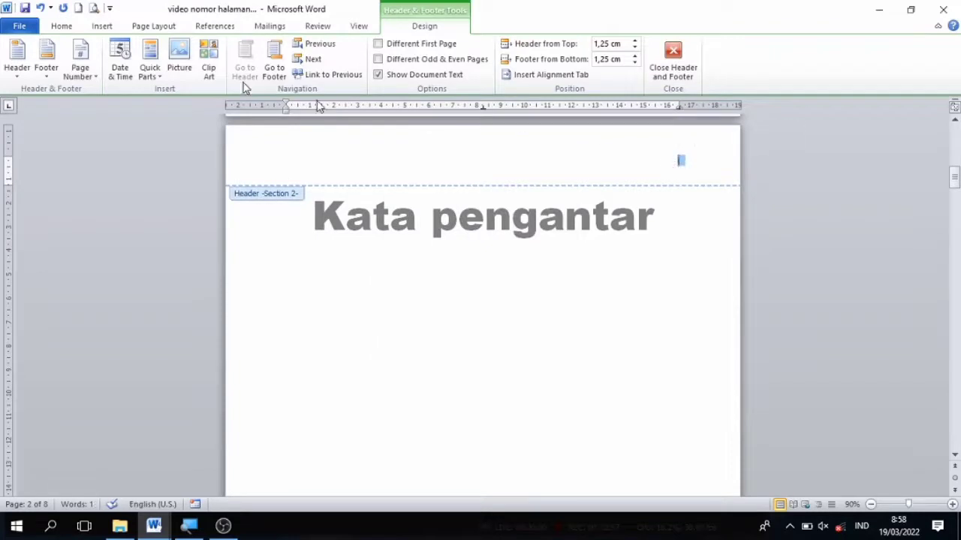
Step: Make the Roman page number in the section 2 header bold and set its font size to 72
click(56, 26)
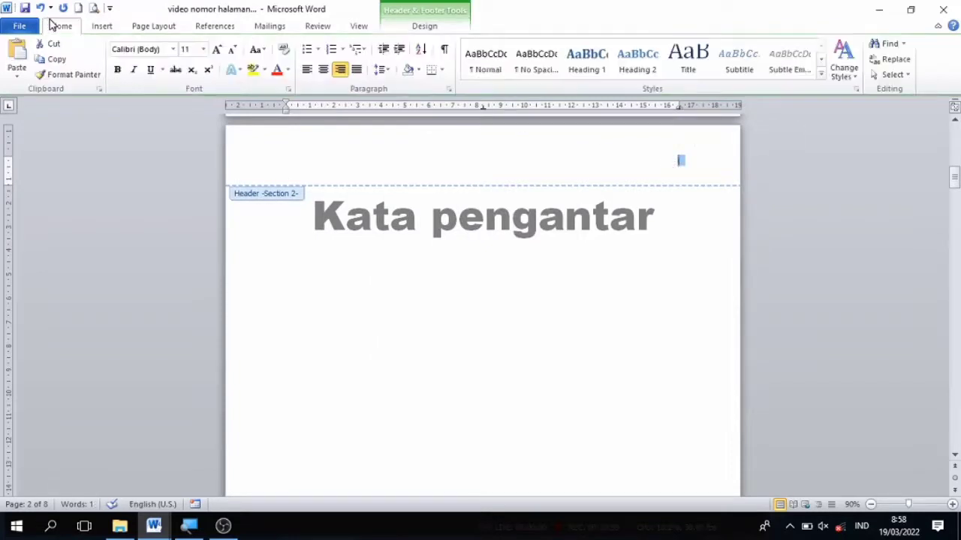
click(118, 70)
click(203, 49)
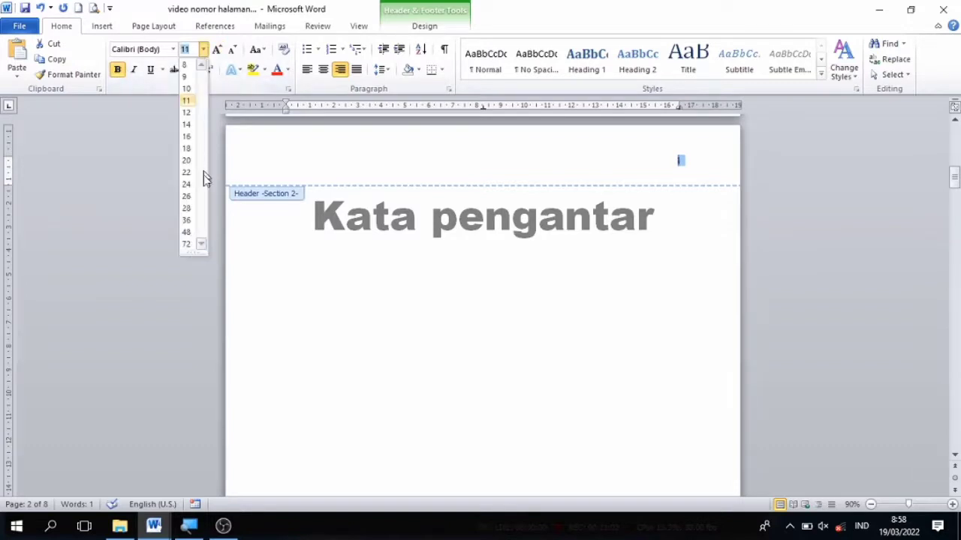
click(187, 243)
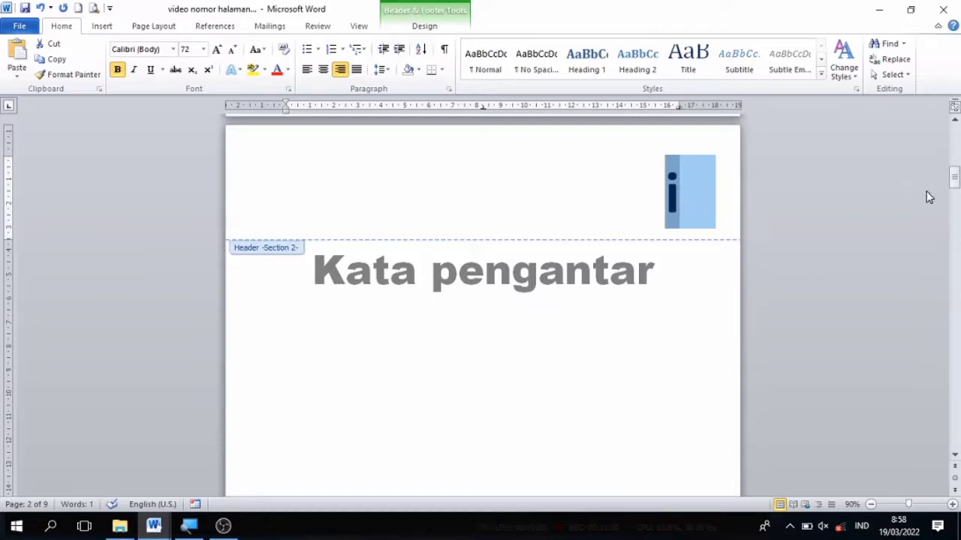
Step: Insert a Plain Number 3 page number at the top of the page in the section 3 header, on the BAB 1 page
drag(955, 184, 958, 314)
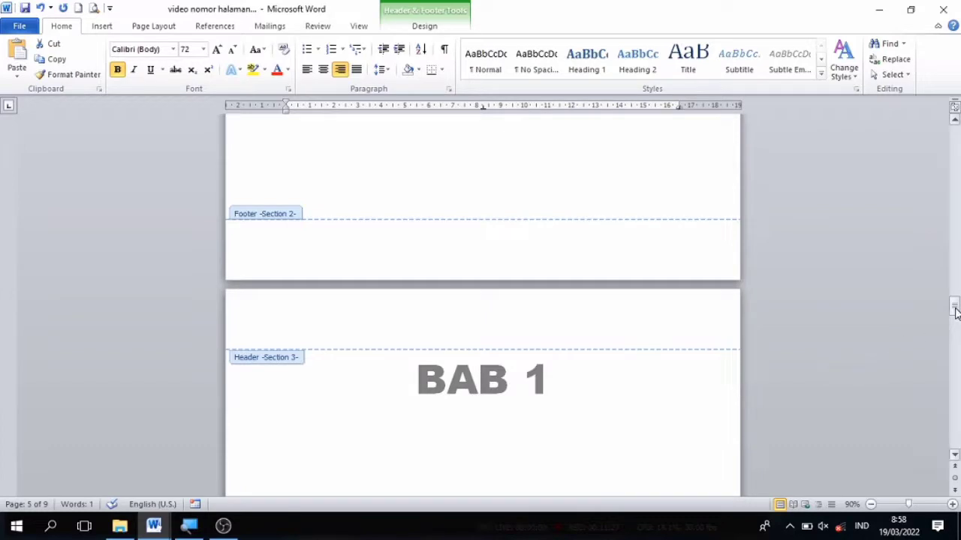
mouse_move(955, 311)
mouse_down()
mouse_move(956, 133)
mouse_move(953, 315)
mouse_up()
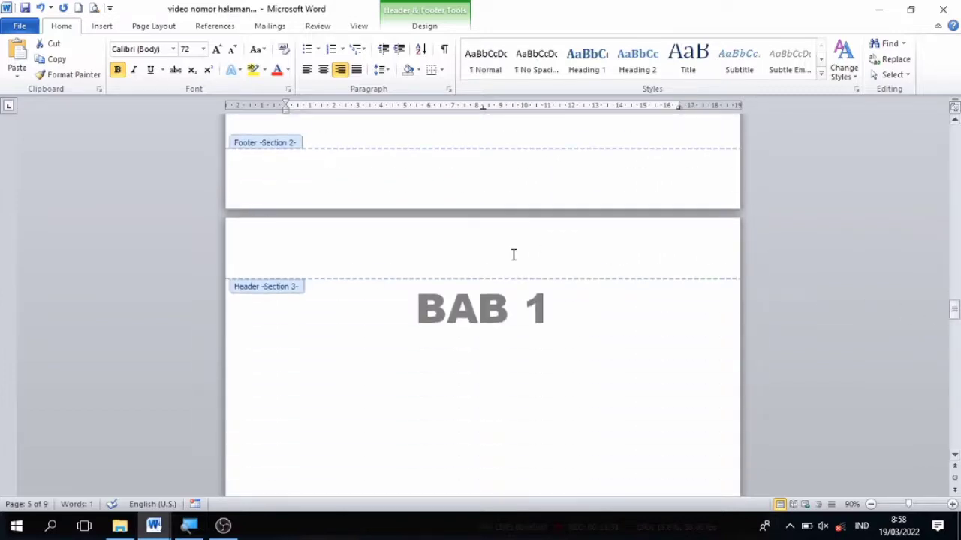
click(355, 244)
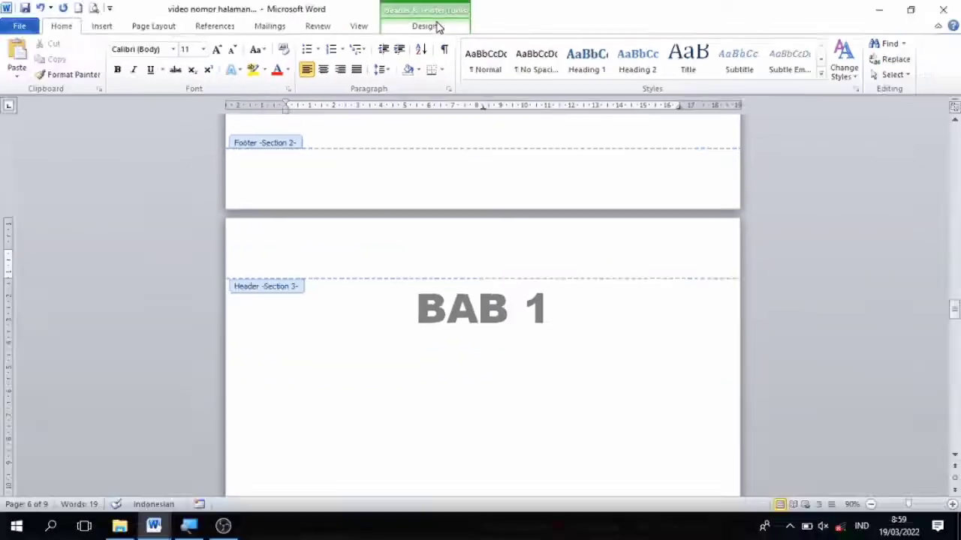
click(446, 22)
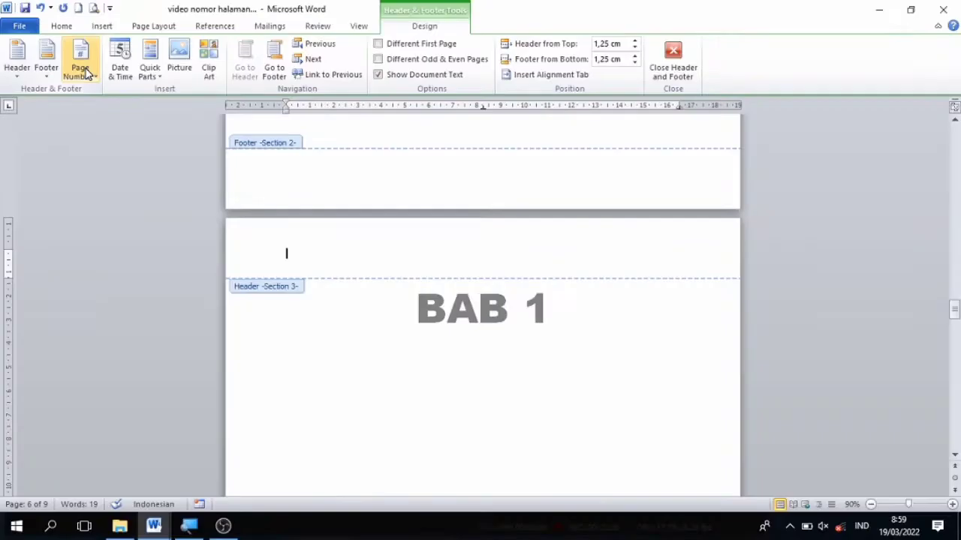
click(88, 77)
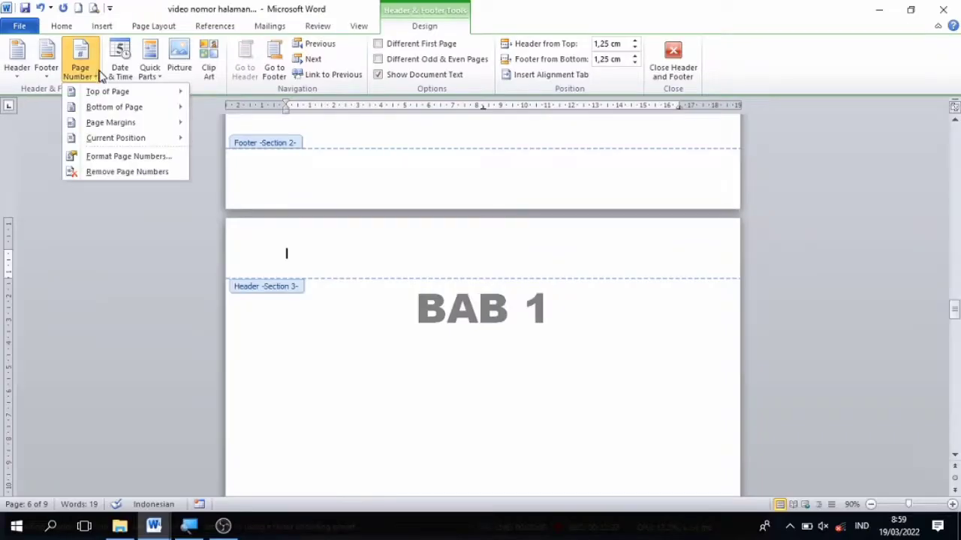
mouse_move(137, 113)
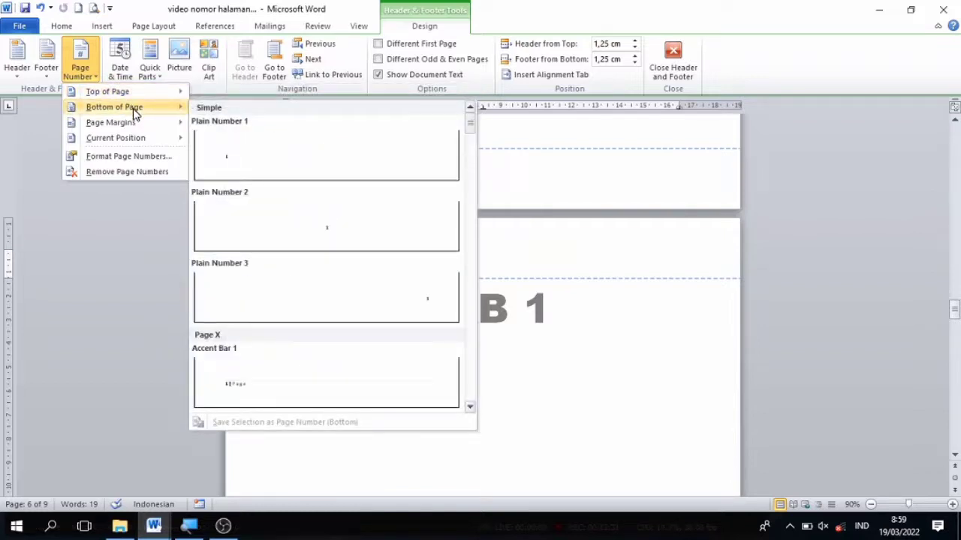
mouse_move(124, 92)
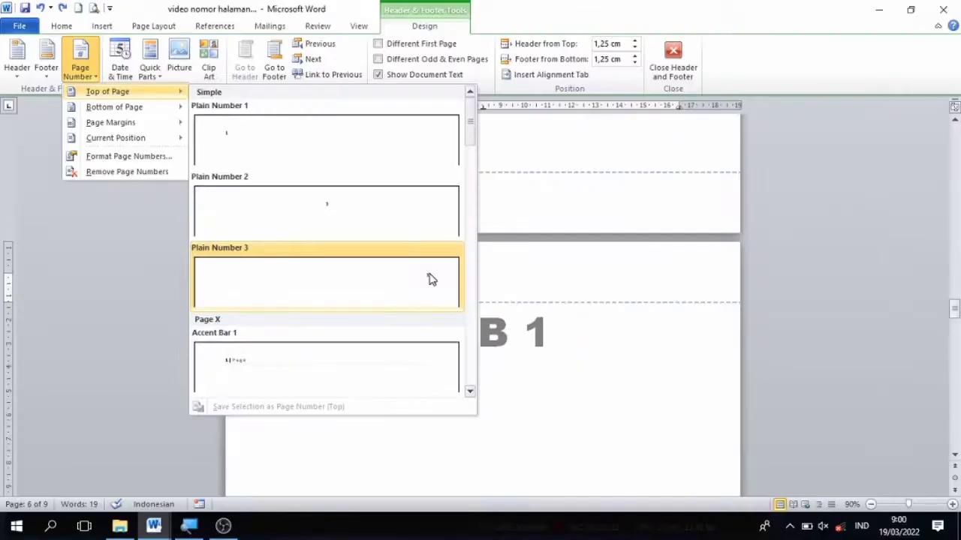
click(408, 279)
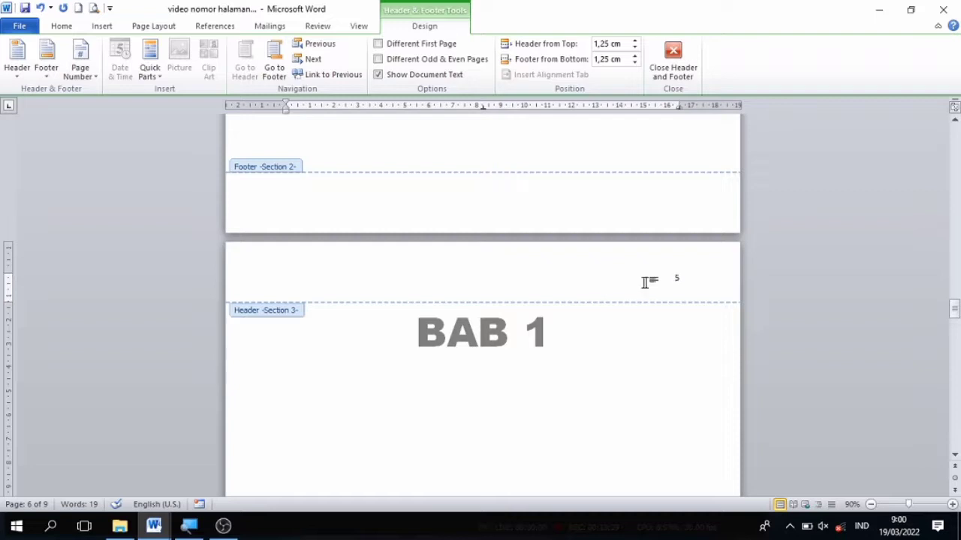
Step: Set the section 3 page numbering to start at 1, keeping the 1, 2, 3 number format
double_click(687, 282)
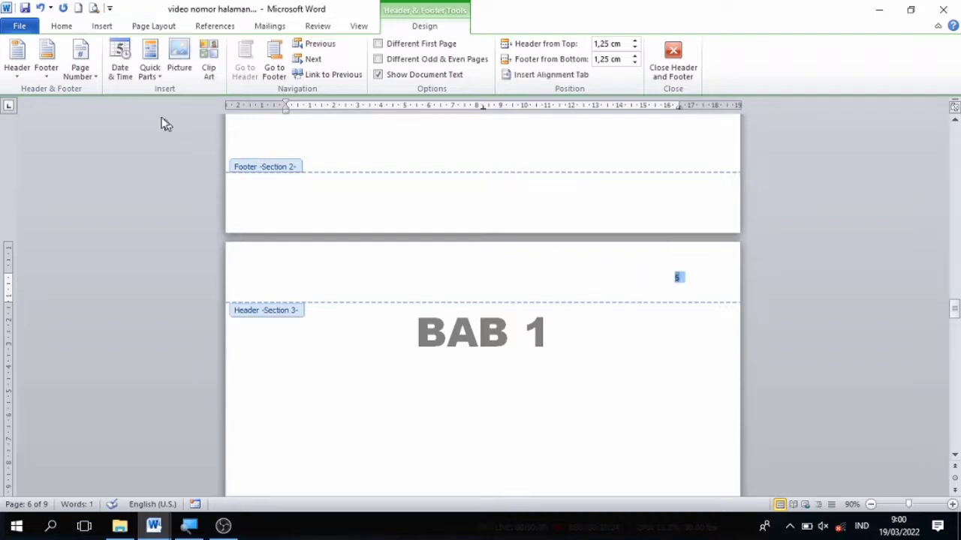
click(91, 79)
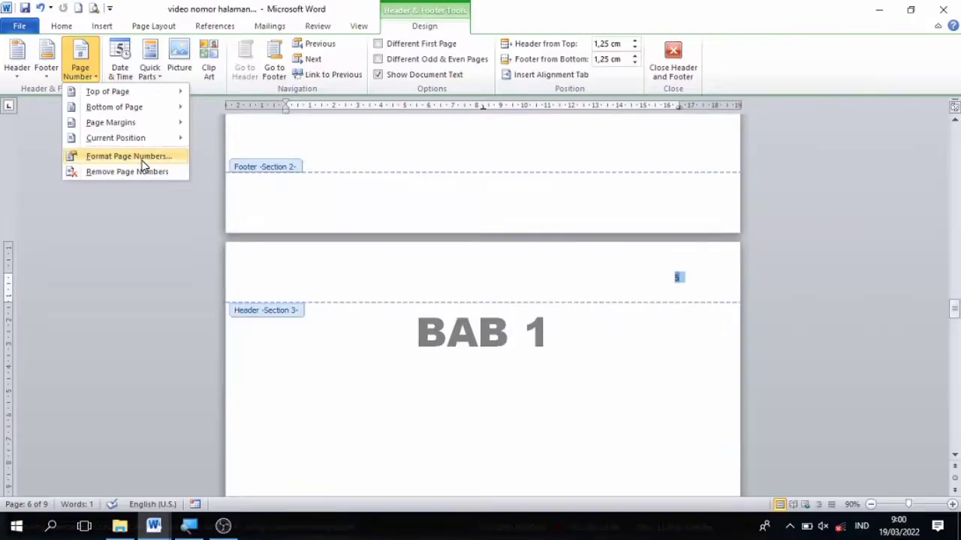
click(143, 160)
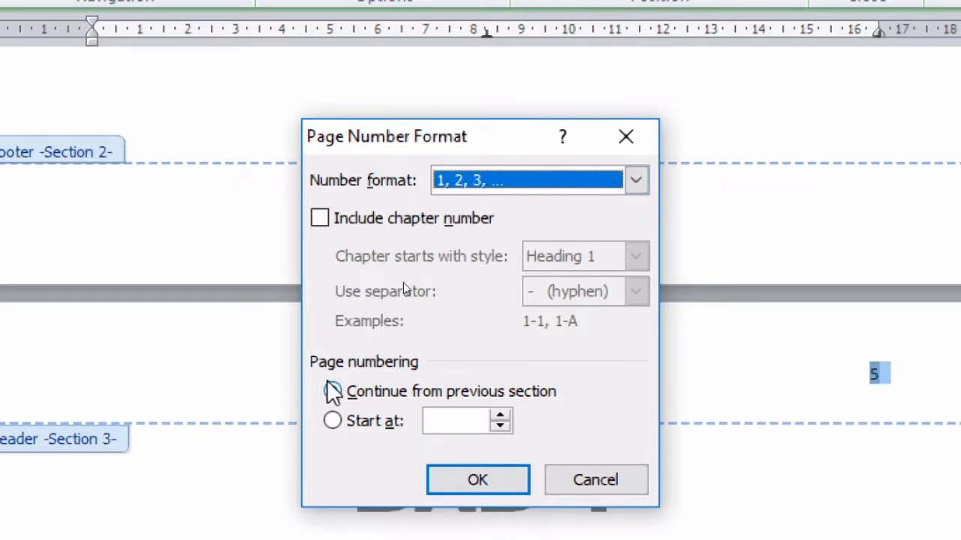
click(340, 420)
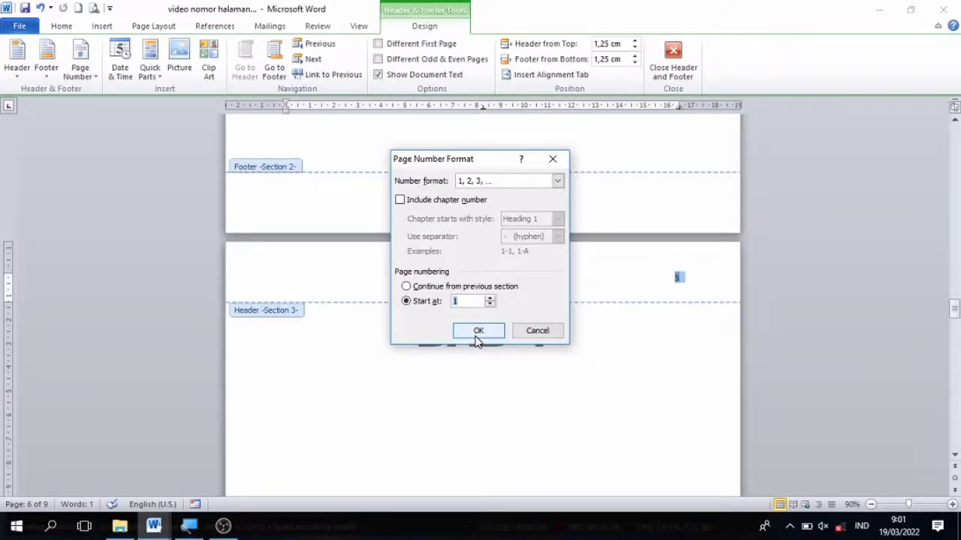
click(475, 481)
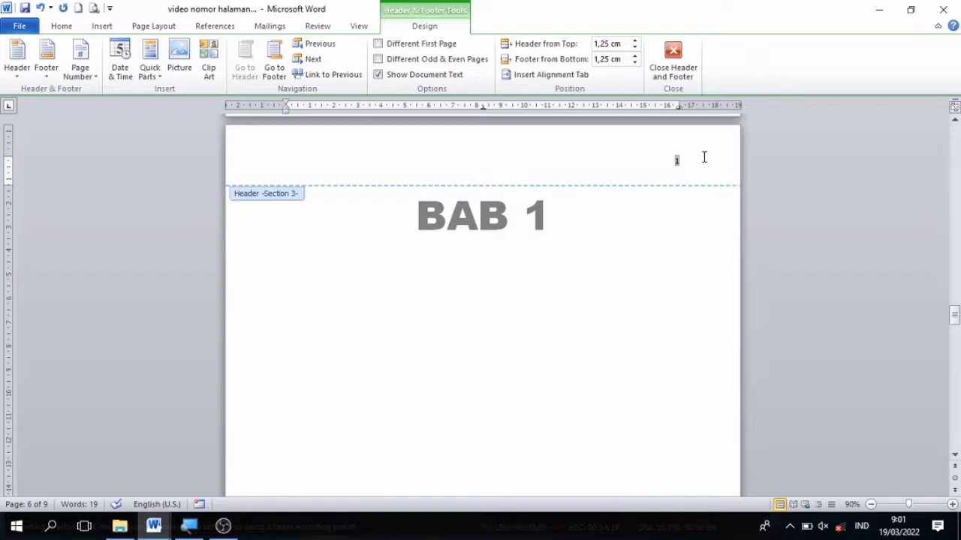
Step: Set the page number in the section 3 header to font size 36 and make it bold
drag(697, 163, 650, 162)
click(49, 30)
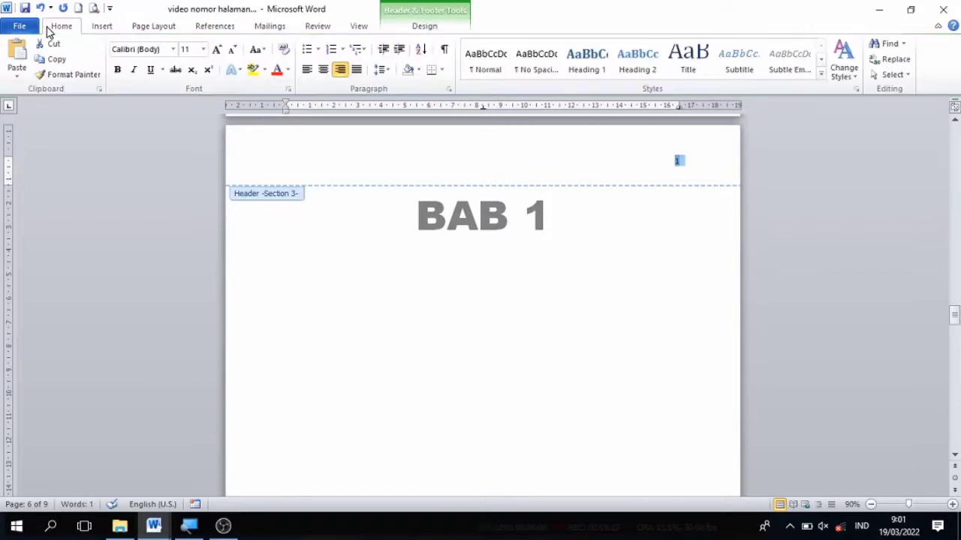
click(203, 51)
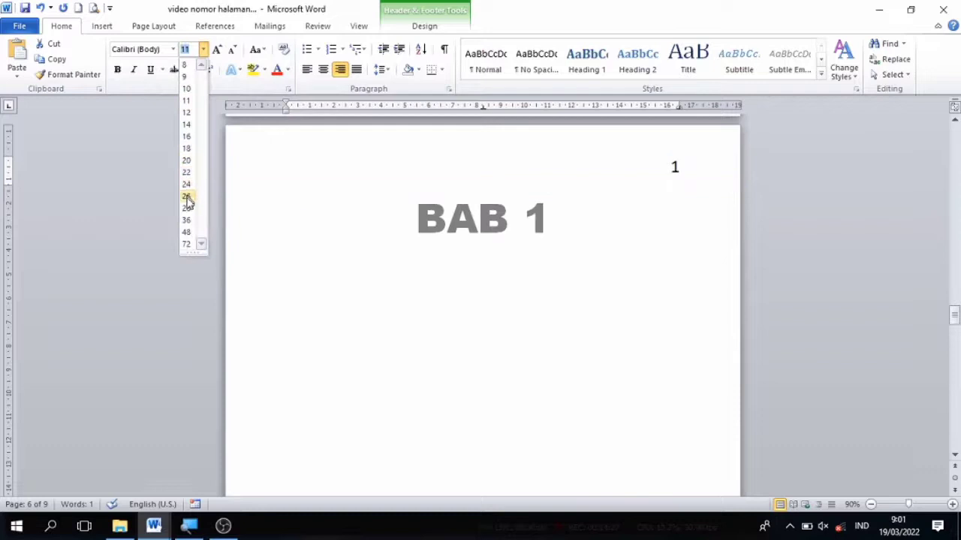
click(188, 221)
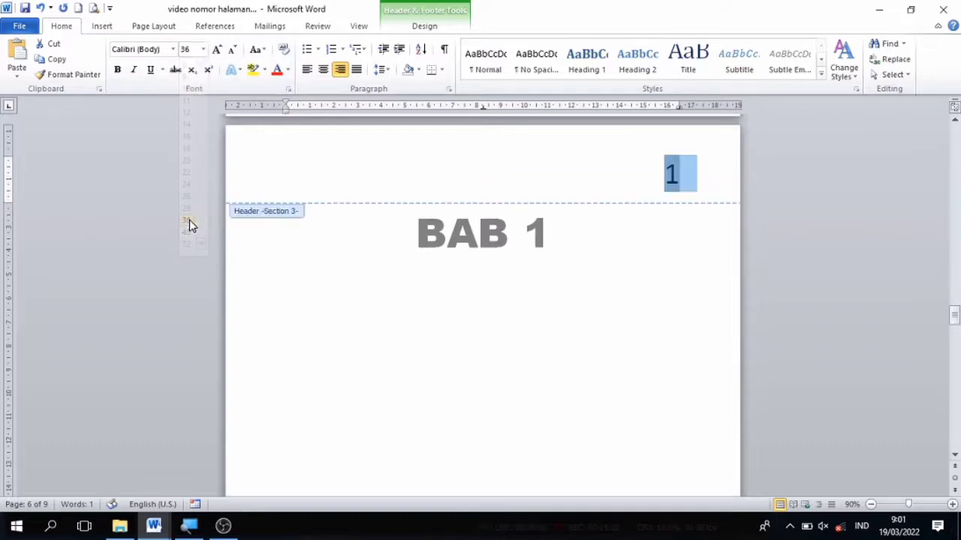
click(118, 71)
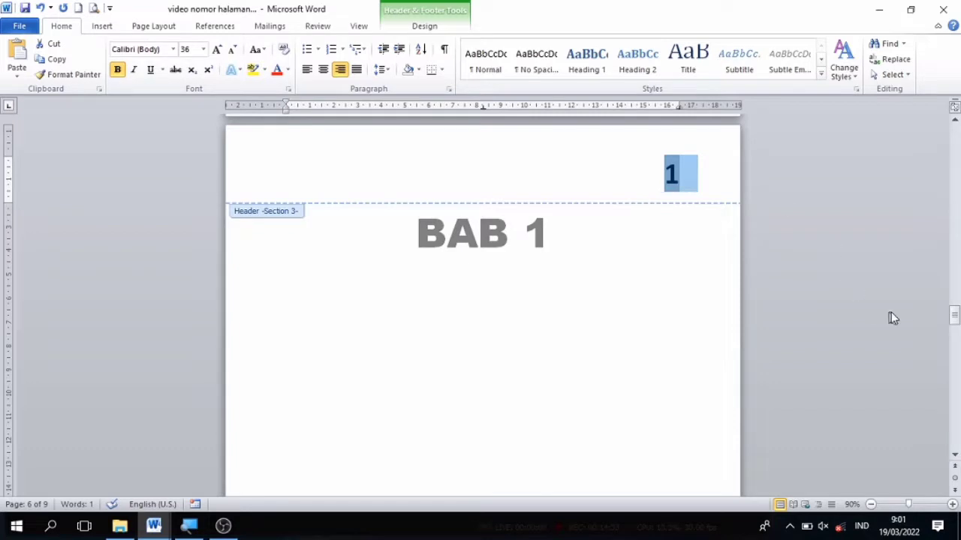
Step: Examine the page numbering across all sections, leaving header editing and reducing the view to 40% to compare several pages
drag(955, 317, 955, 199)
drag(955, 197, 955, 157)
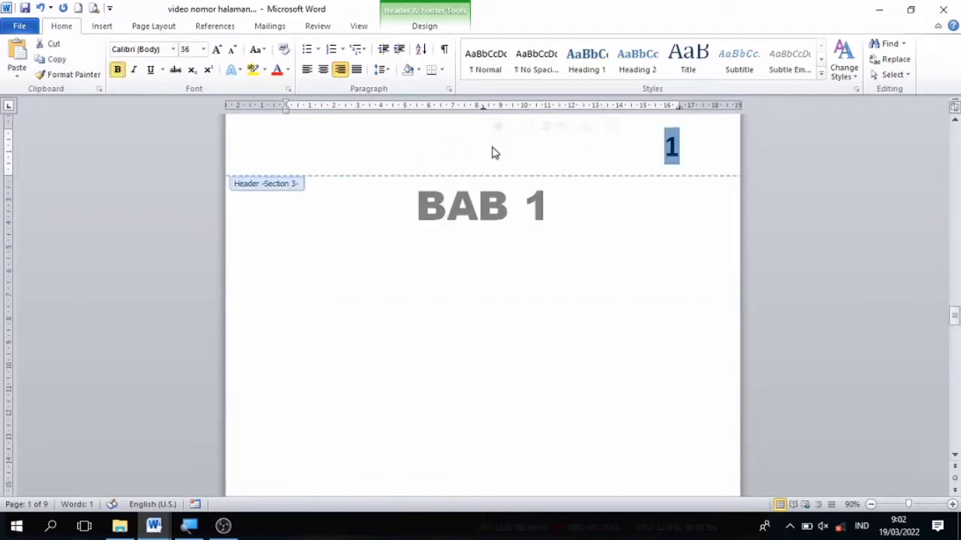
double_click(503, 344)
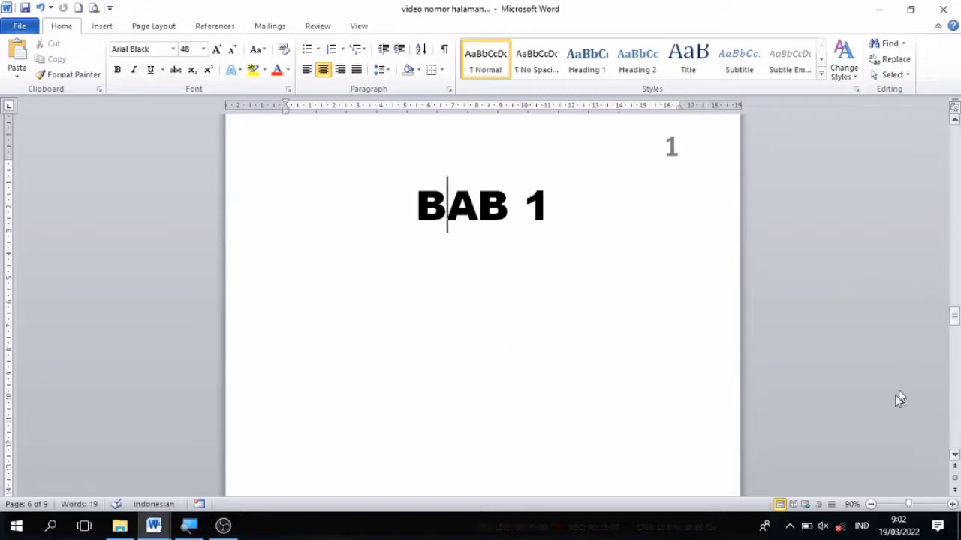
click(870, 505)
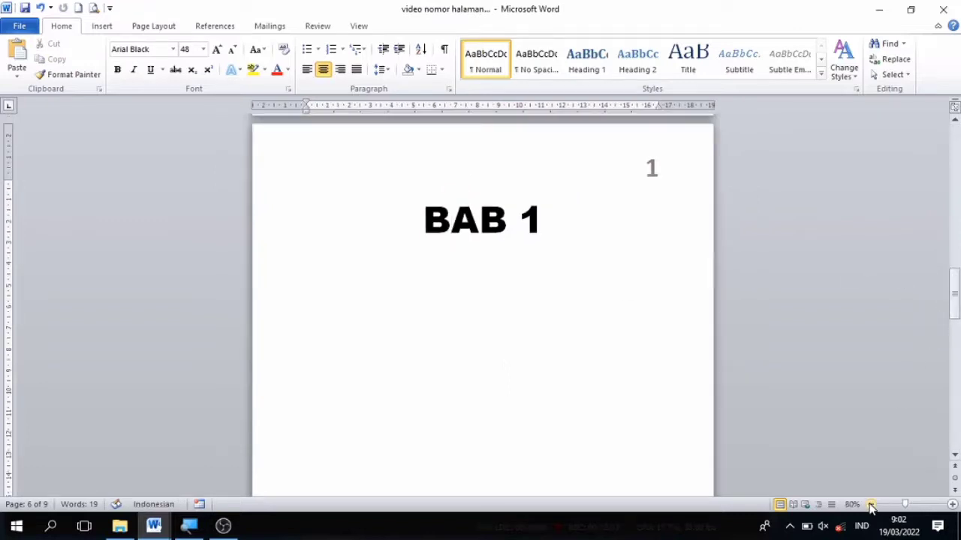
click(870, 506)
click(871, 505)
click(870, 506)
click(871, 506)
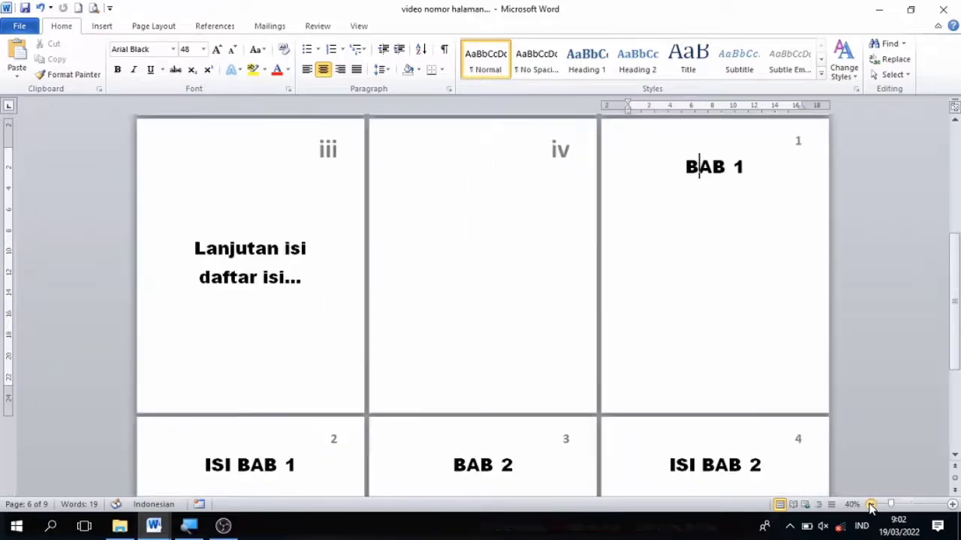
Step: Delete one blank line at the end of the Kata pengantar page to move the Daftar isi heading up a line
drag(955, 347, 955, 218)
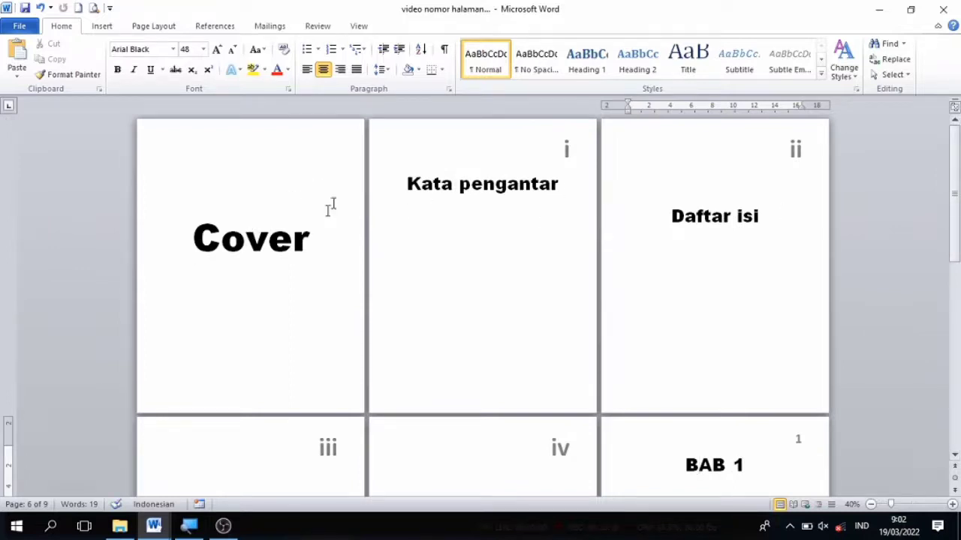
click(480, 347)
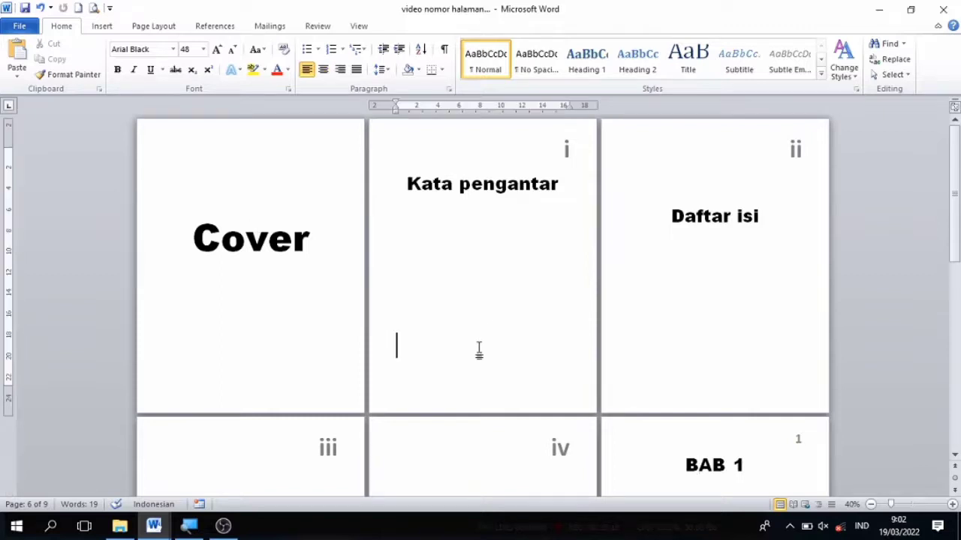
key(BackSpace)
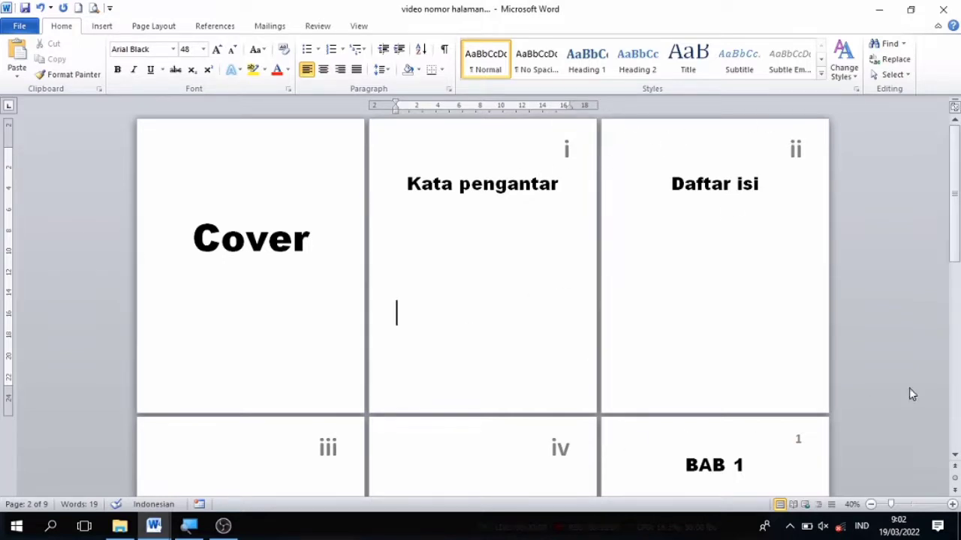
Step: Examine the page numbers from the cover and front matter pages through to the BAB 1 and BAB 2 pages
click(955, 455)
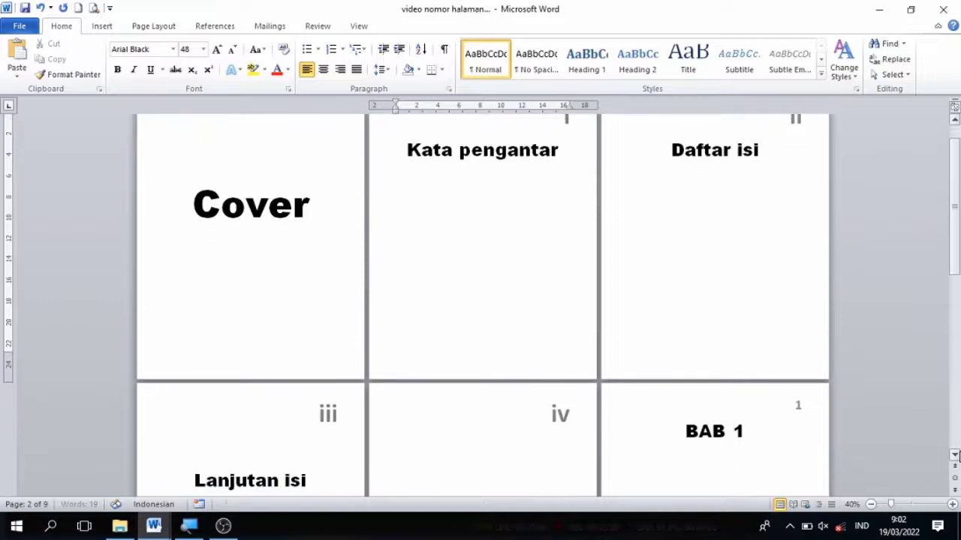
click(955, 454)
click(955, 455)
click(954, 455)
click(954, 455)
click(955, 455)
click(955, 455)
click(955, 454)
click(954, 455)
click(955, 455)
click(954, 455)
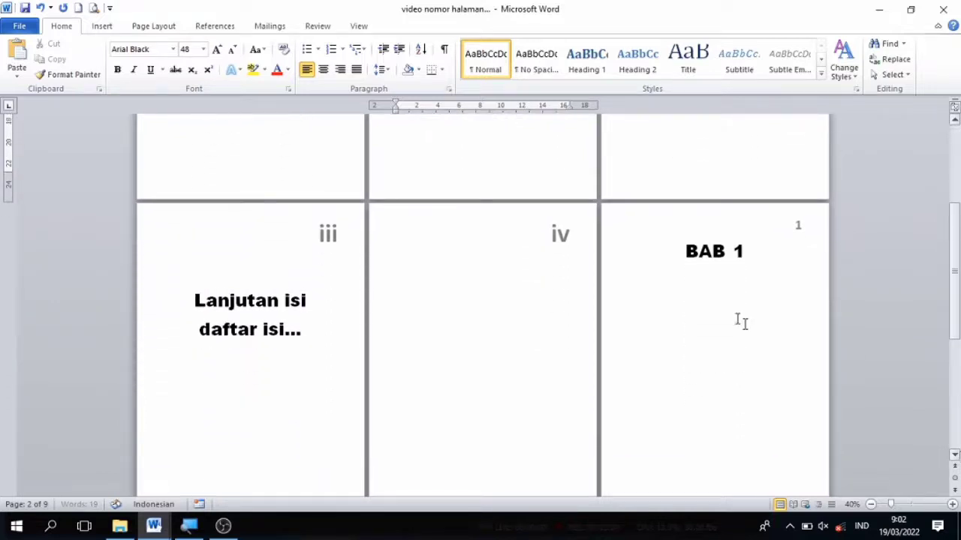
click(954, 455)
click(954, 455)
click(954, 455)
click(955, 455)
click(955, 456)
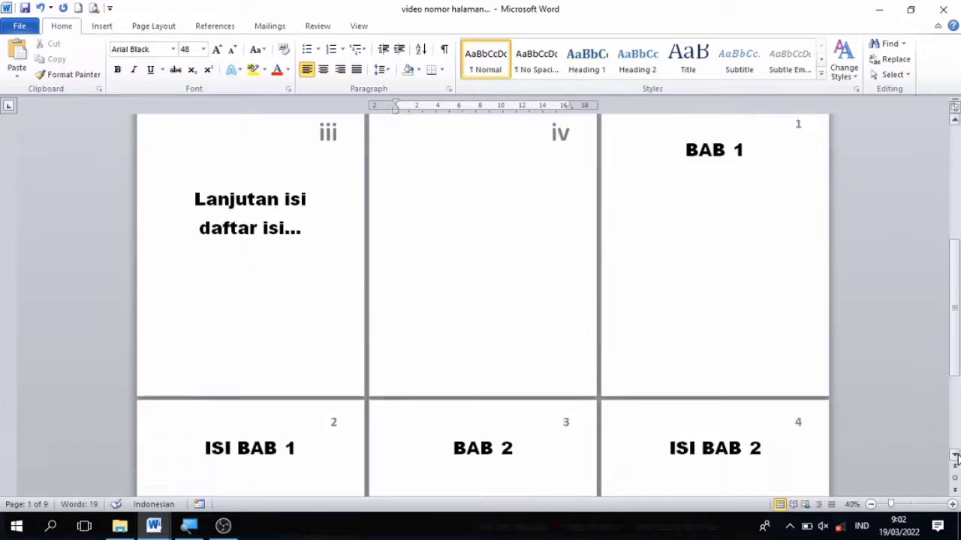